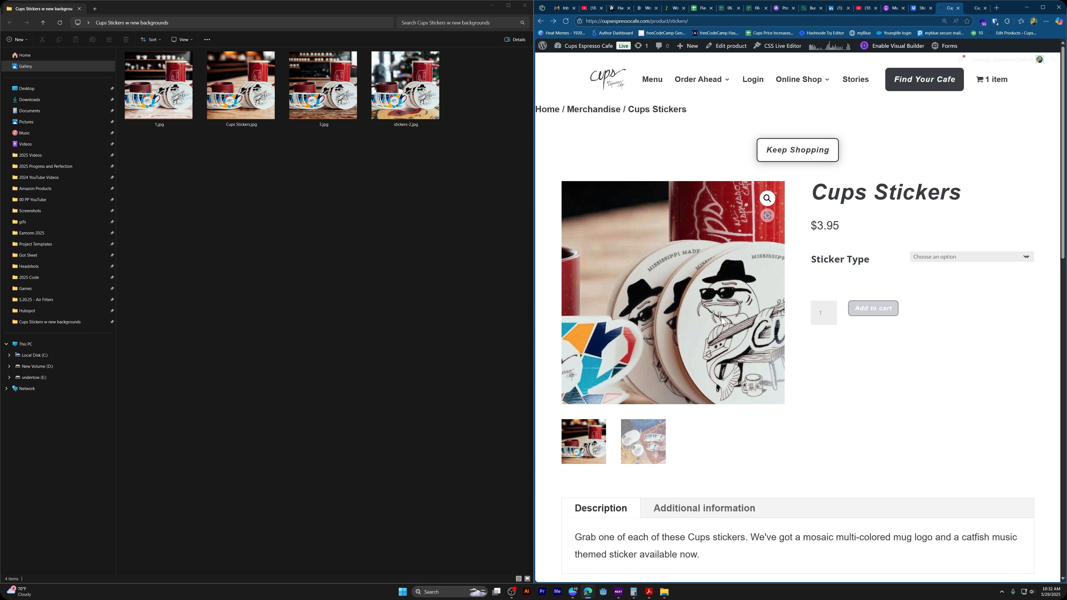
View the store's Cups Stickers product image and open stickers-2.jpg beside it to compare the two photo backgrounds
left_click(977, 9)
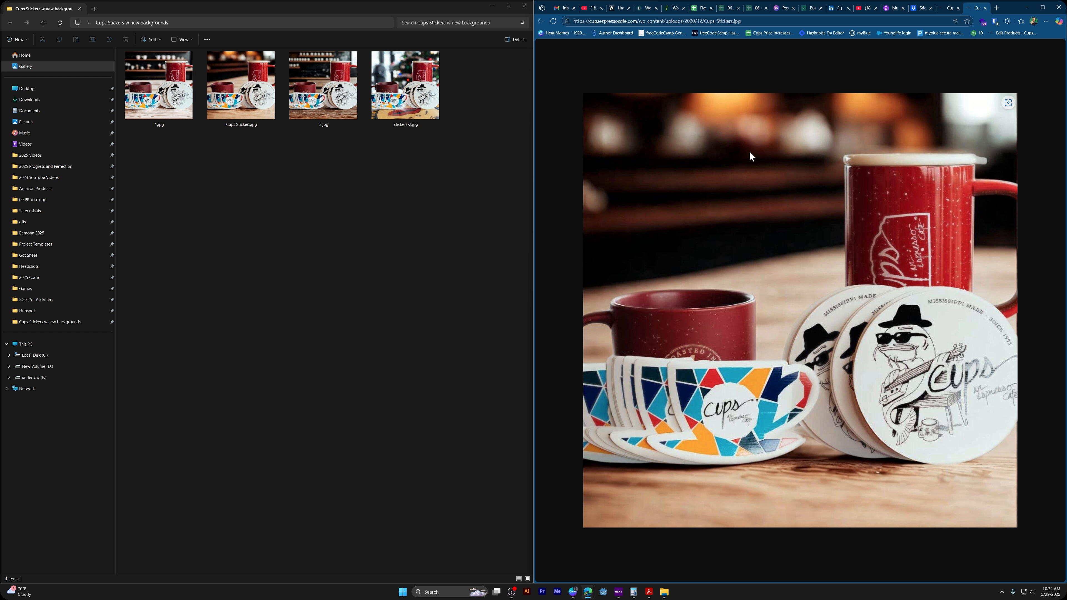
double_click(408, 96)
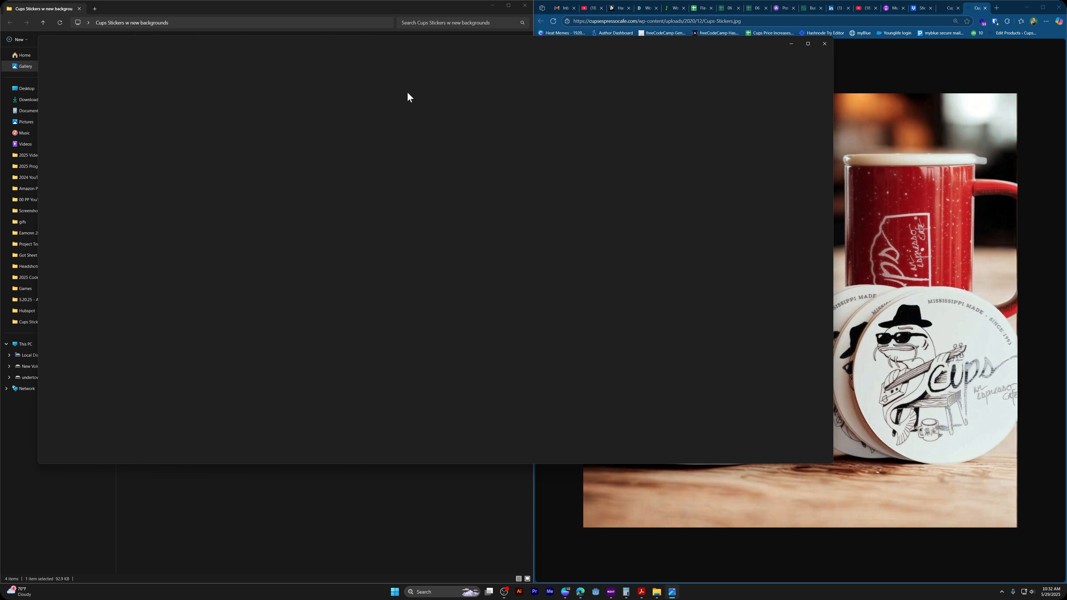
left_click_drag(655, 53, 698, 3)
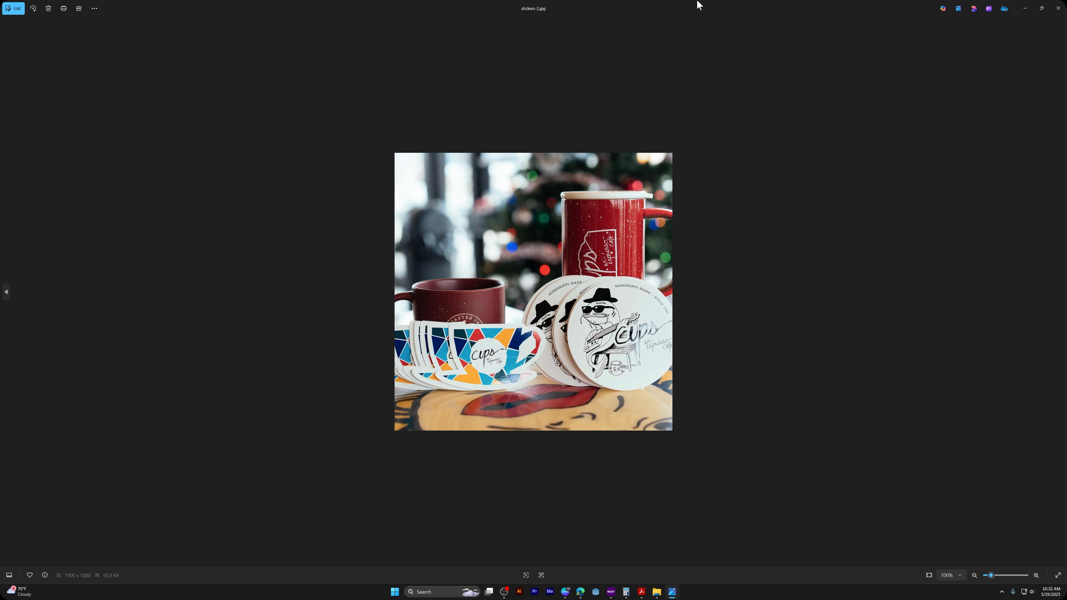
scroll(639, 257, "up", 1)
scroll(640, 259, "up", 1)
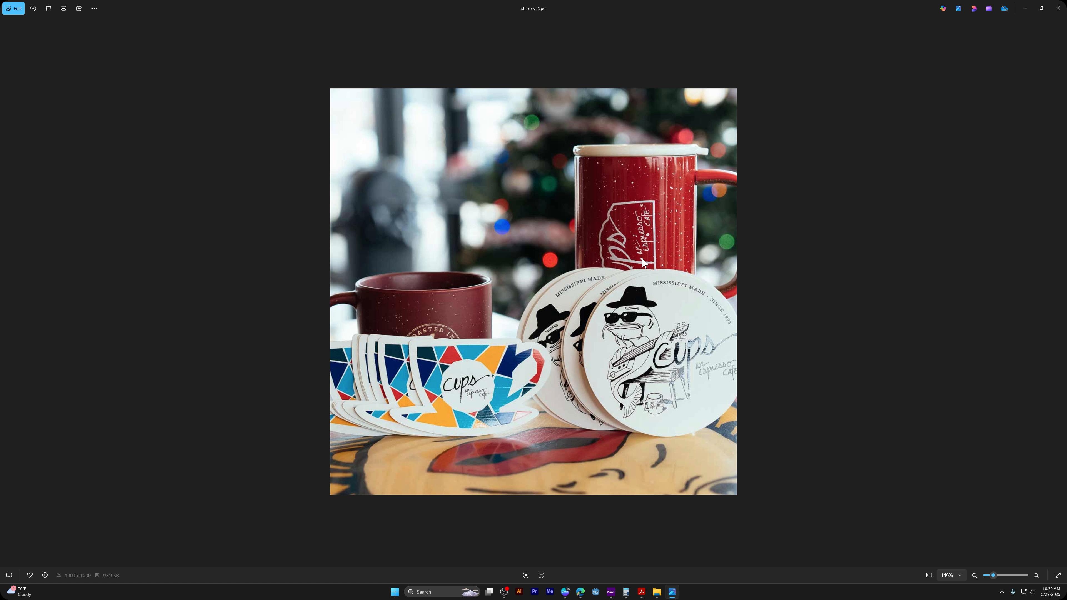
double_click(873, 4)
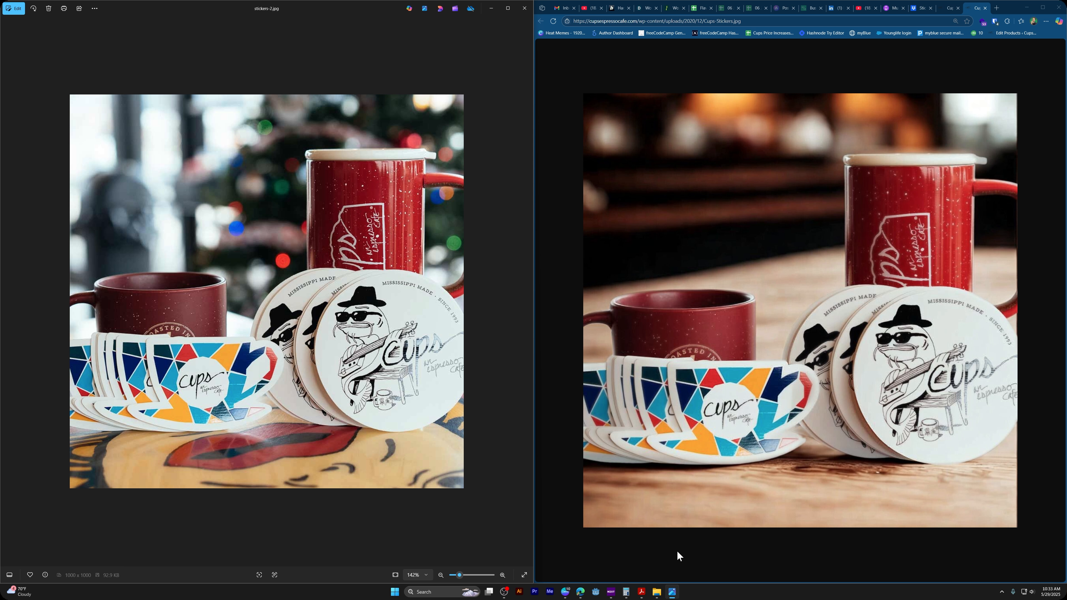
Switch to the Canva design "Cups Stickers w new backgrounds" and look through the background variations on pages 1 to 3
left_click(565, 592)
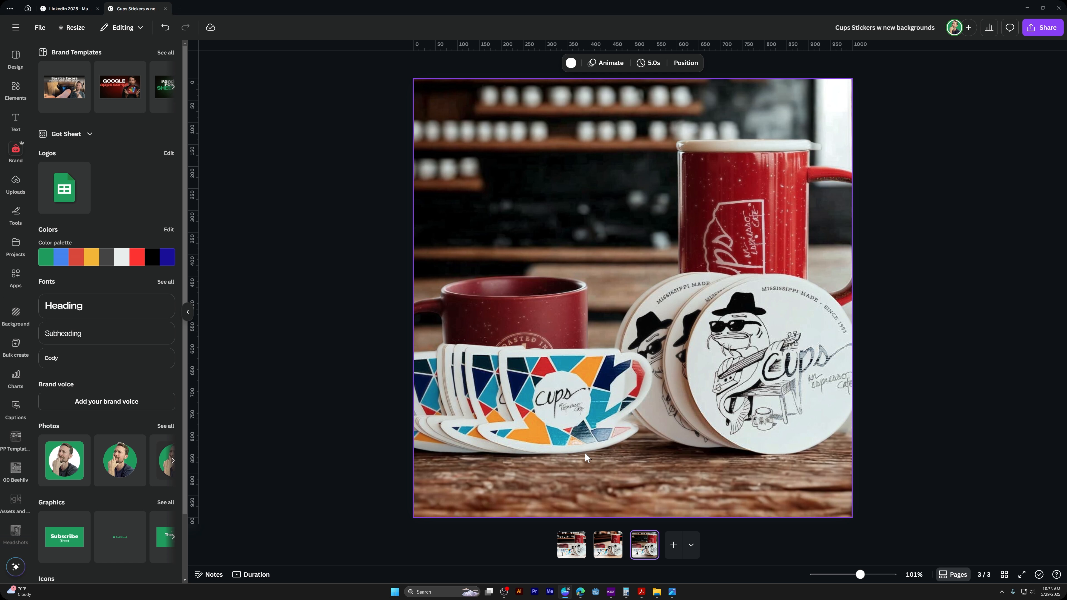
left_click(610, 559)
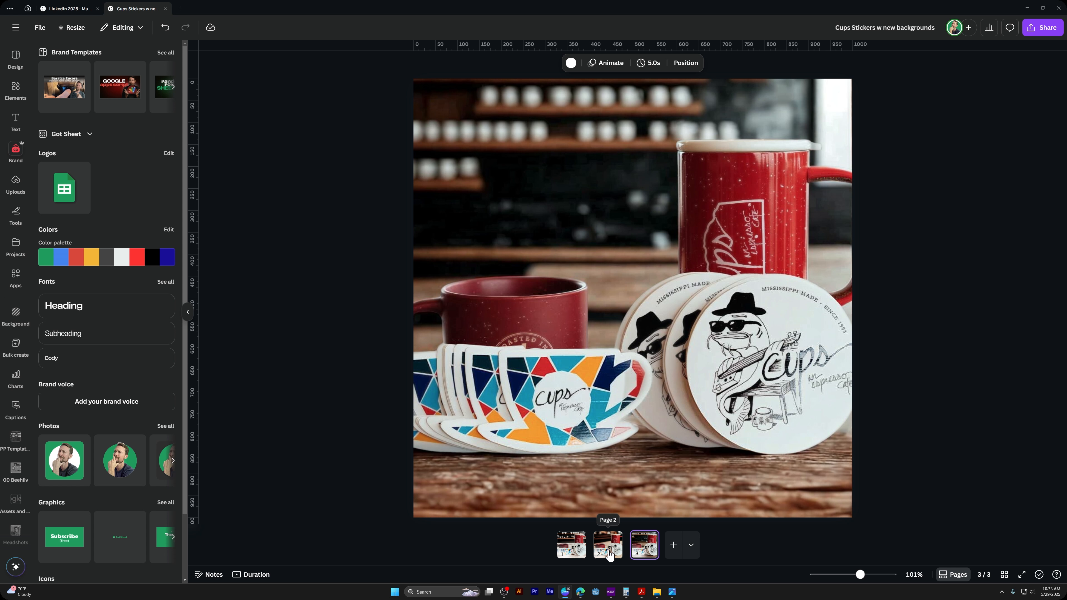
left_click(574, 555)
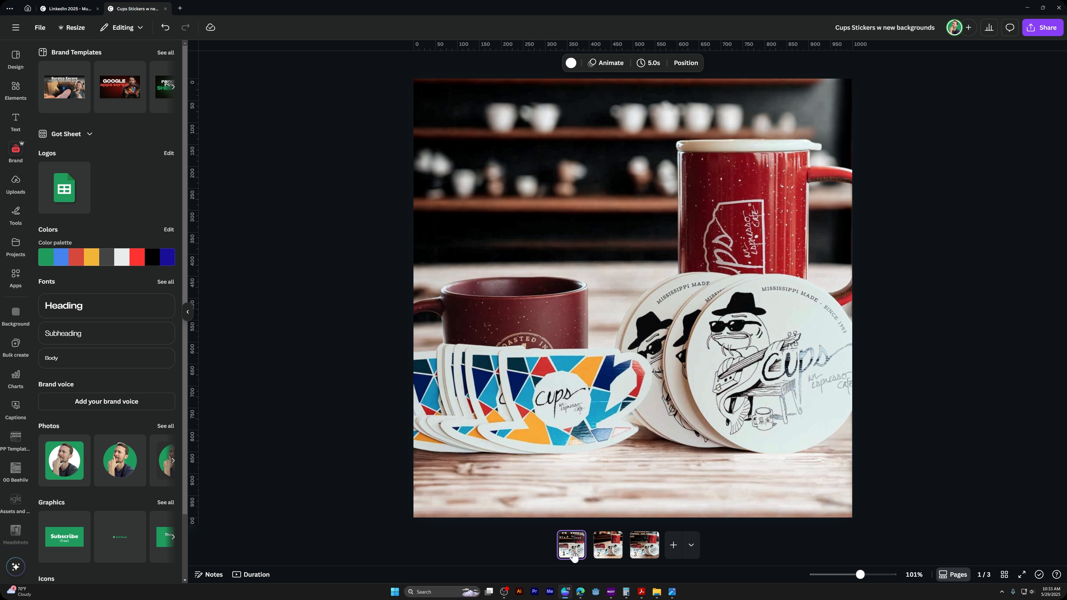
left_click(610, 555)
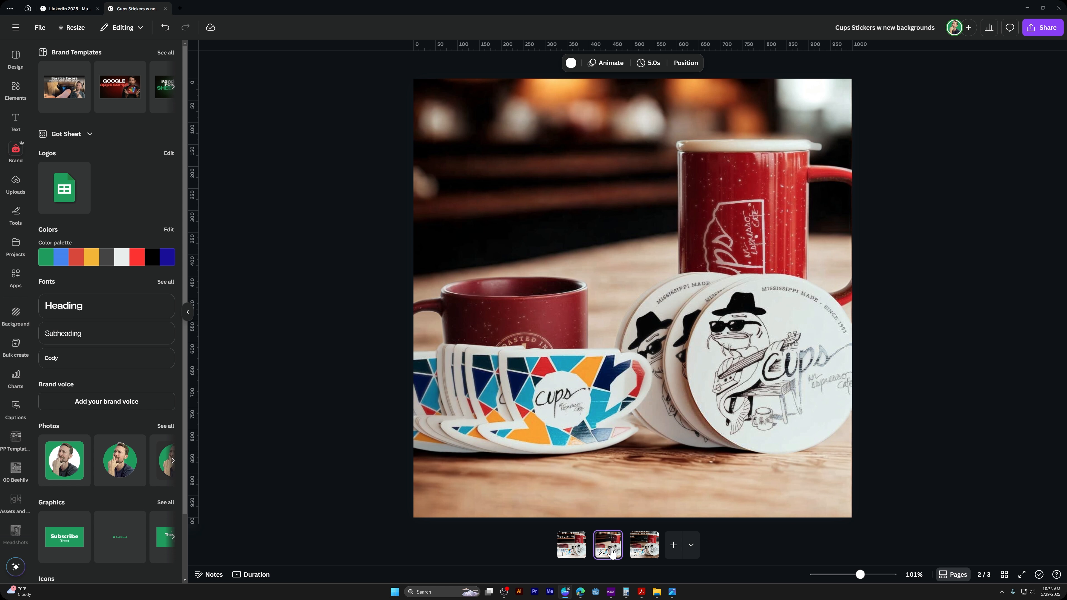
left_click(652, 551)
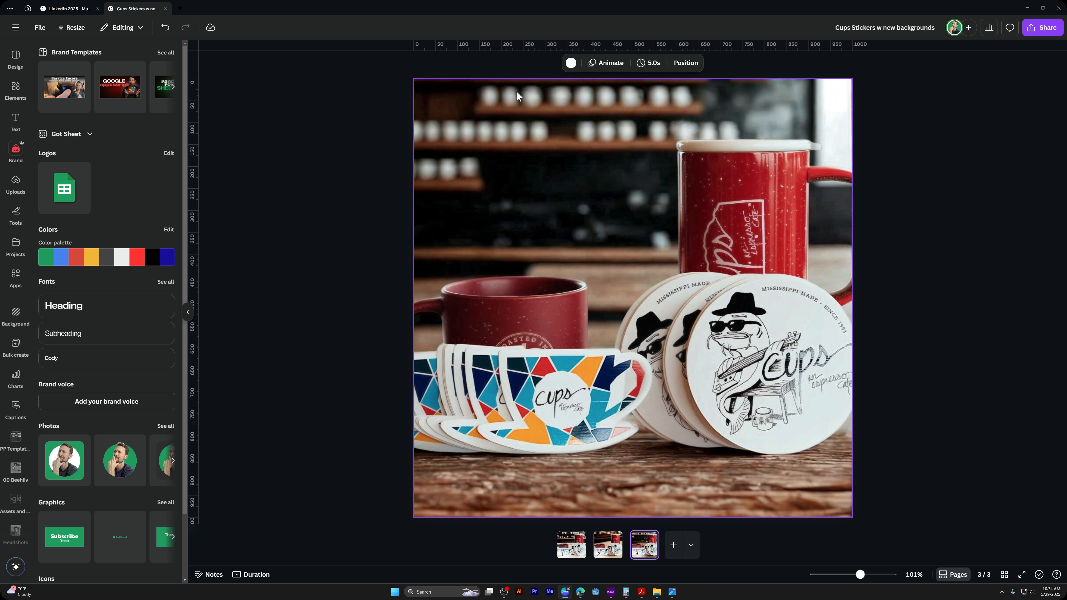
Add a fourth page, place stickers-2.jpg from the folder on it, and enlarge the photo to fill the page
left_click(670, 549)
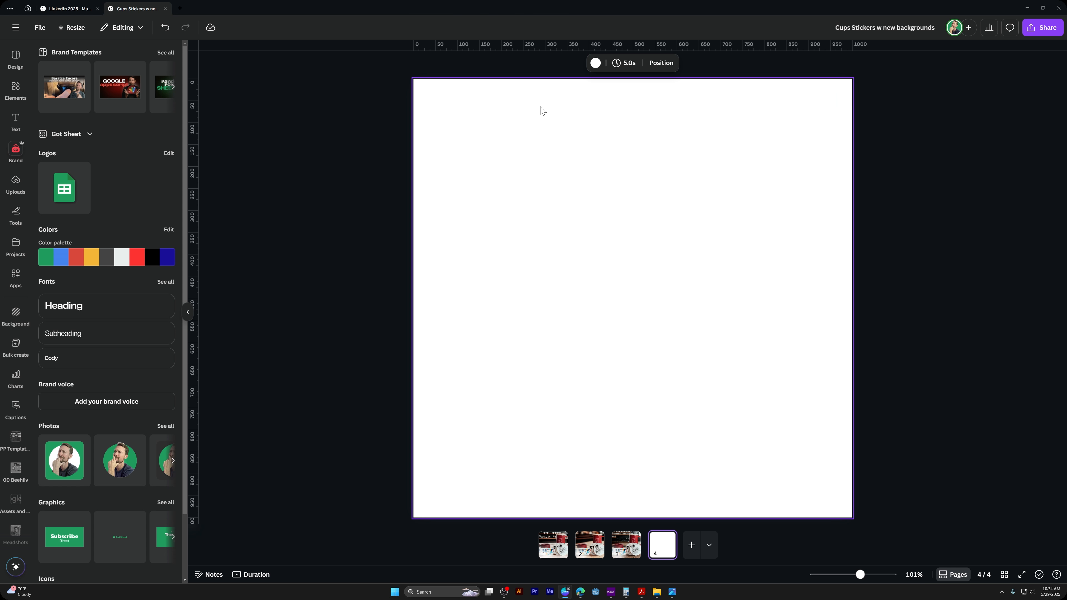
key("alt+Tab")
left_click(542, 196)
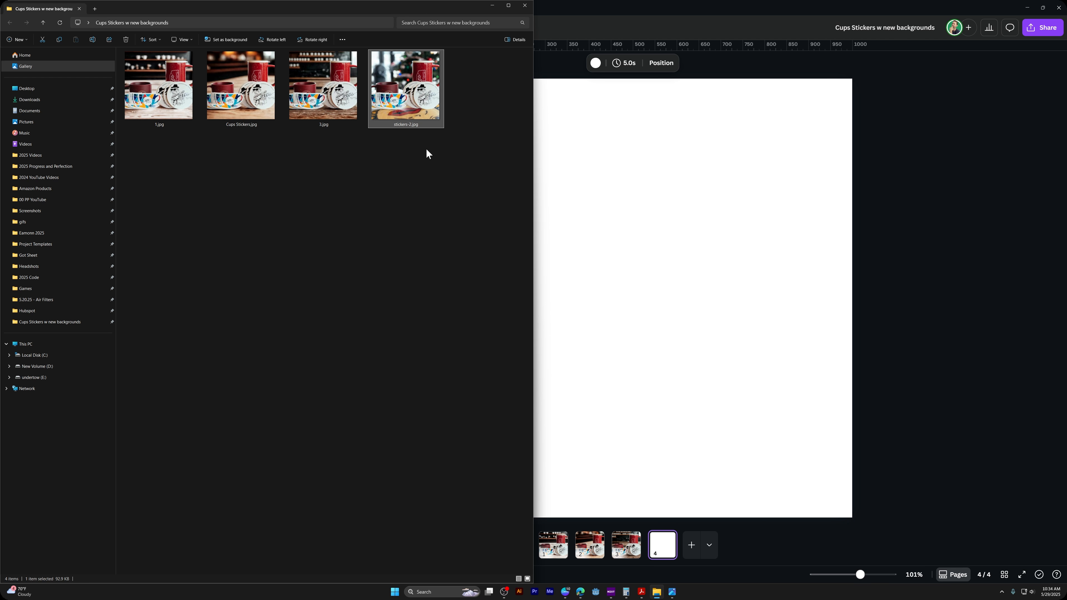
left_click_drag(433, 89, 654, 259)
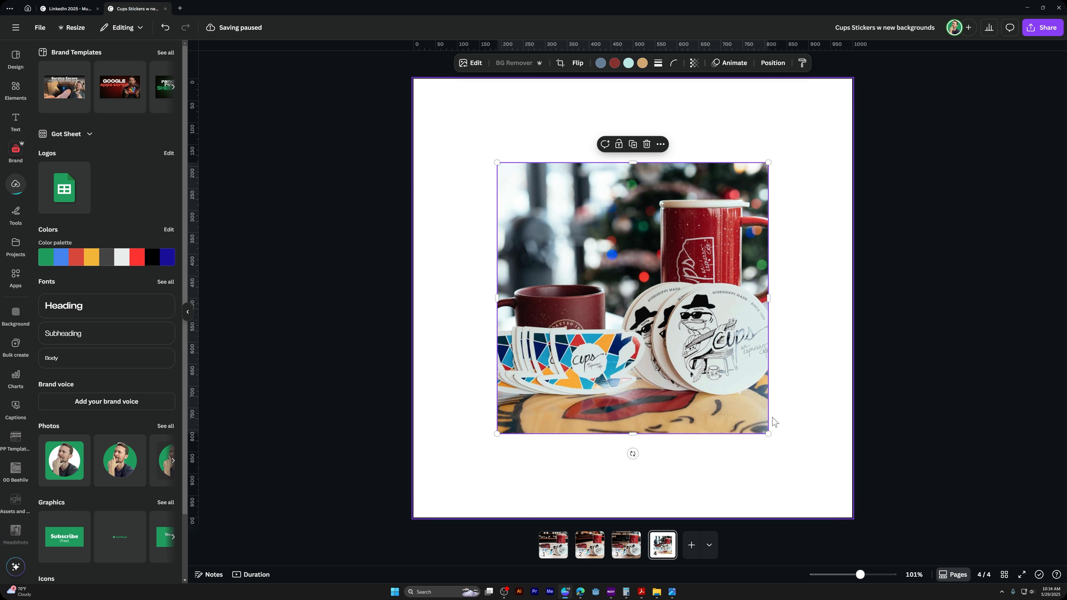
left_click_drag(768, 433, 859, 514)
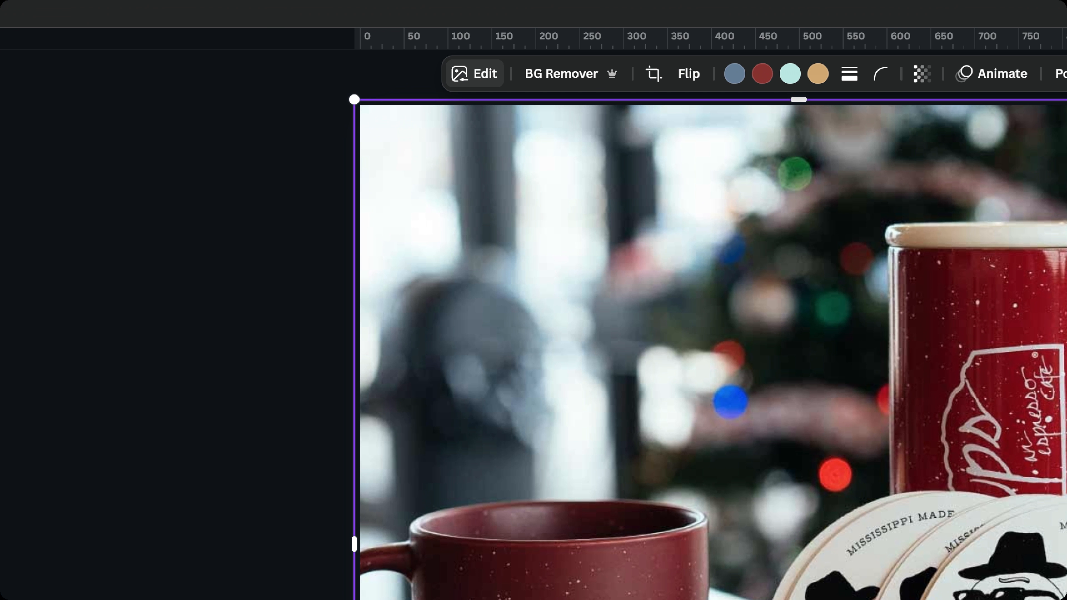
Open the Background Generator from the Magic Studio editing tools for the page 4 photo
left_click(454, 79)
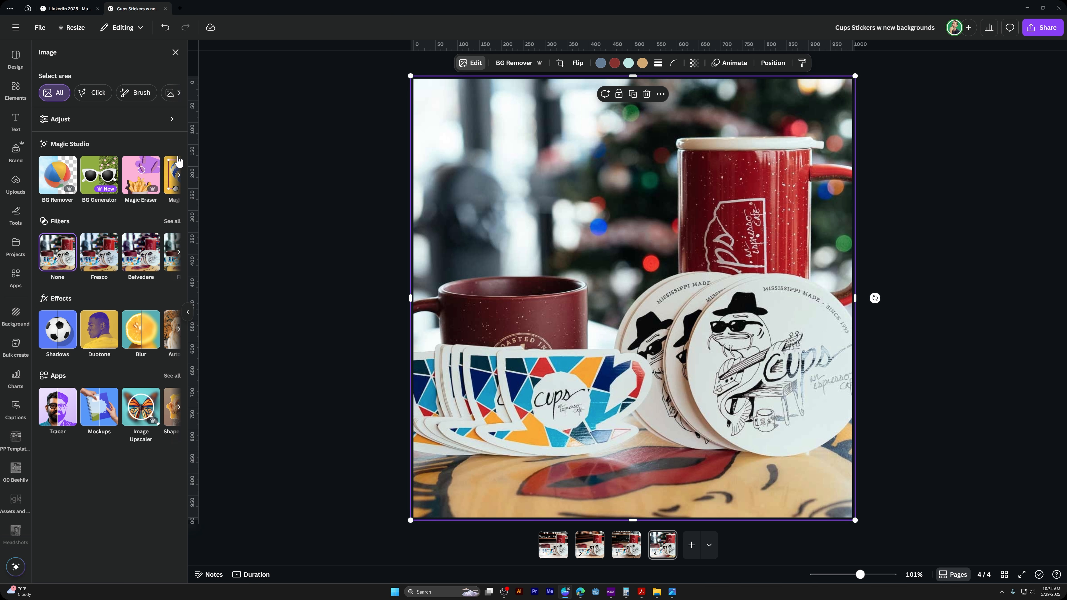
left_click(178, 180)
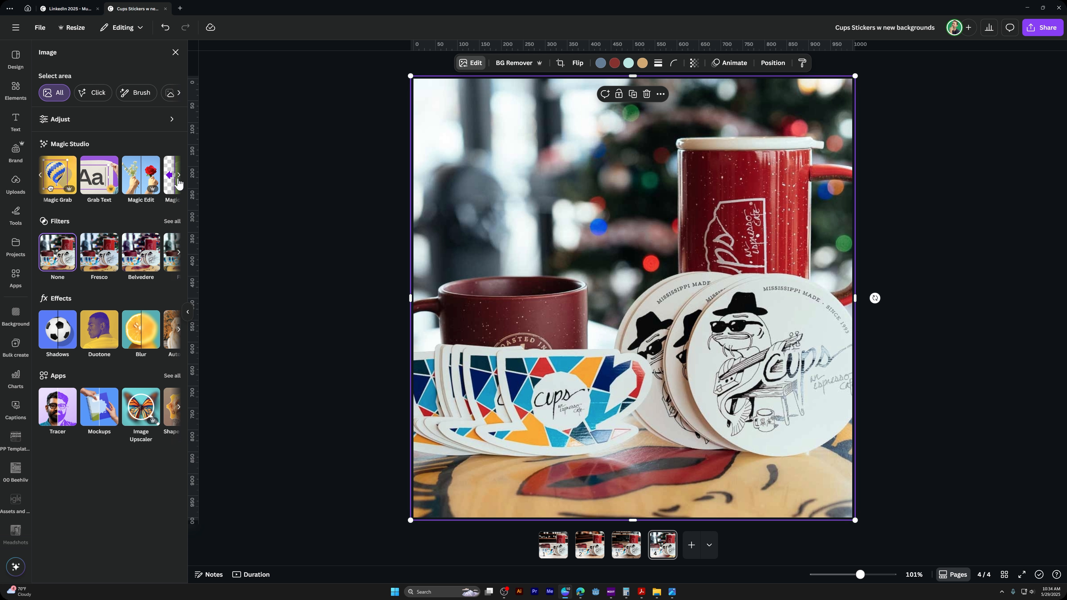
left_click(179, 180)
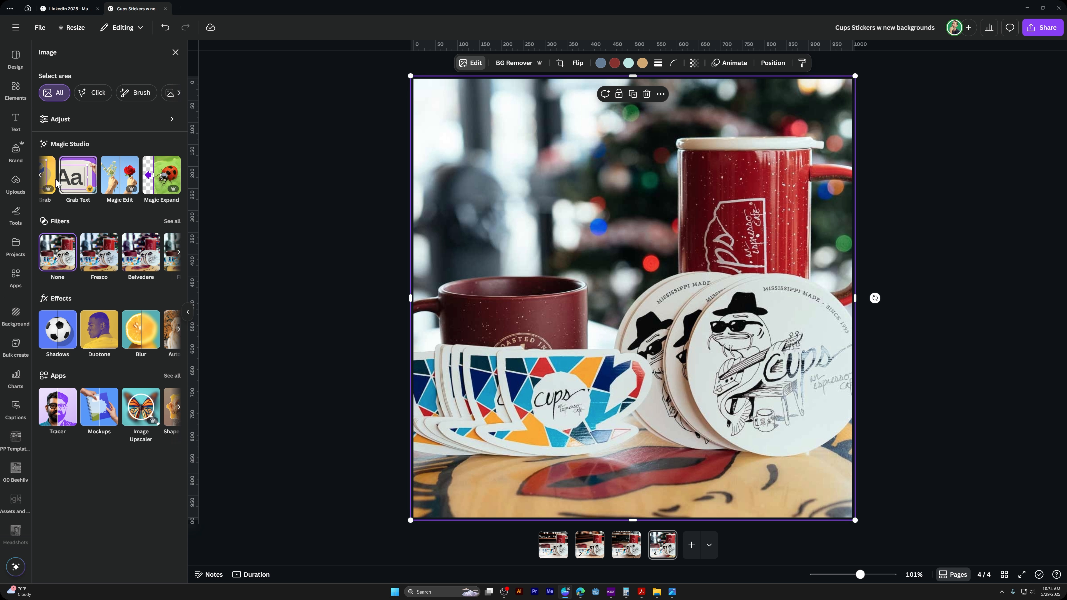
left_click(40, 177)
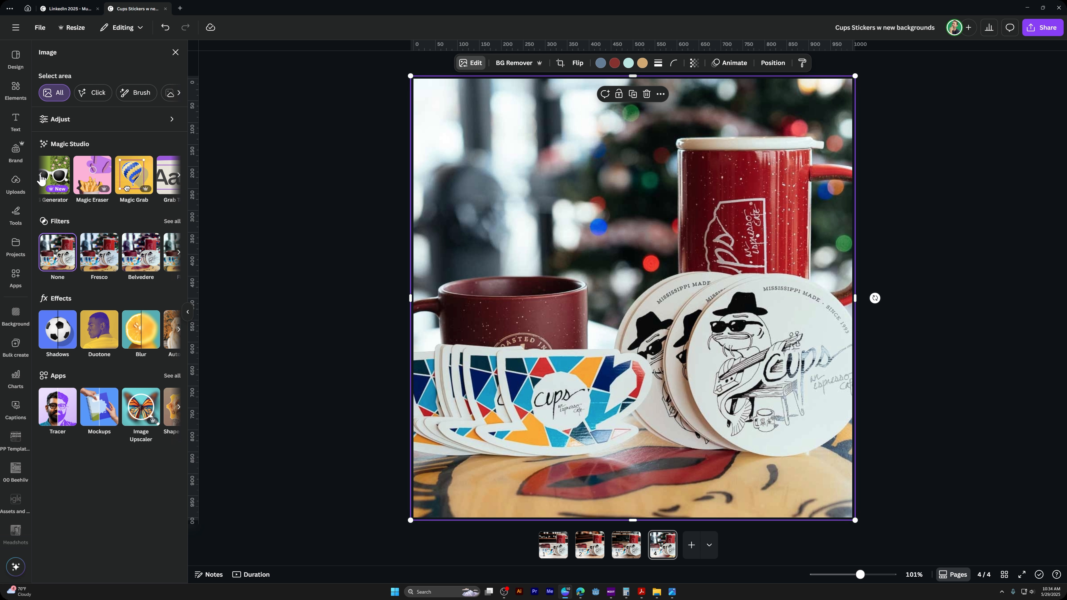
left_click(41, 177)
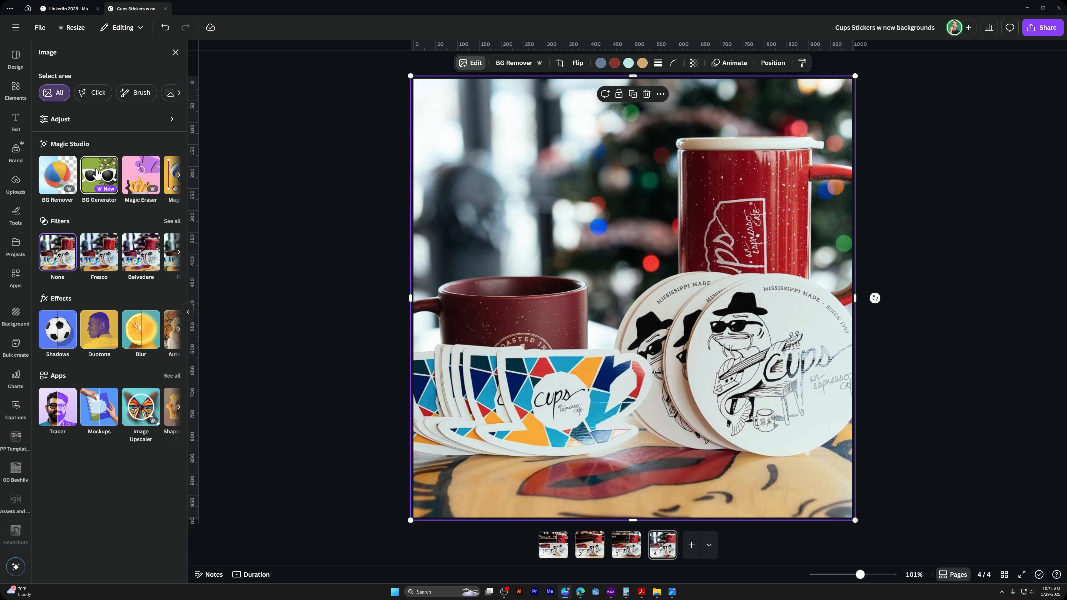
key("ctrl+2")
mouse_move(80, 147)
left_mouse_down()
mouse_move(128, 191)
mouse_move(122, 202)
left_mouse_up()
key("Escape")
left_click(104, 190)
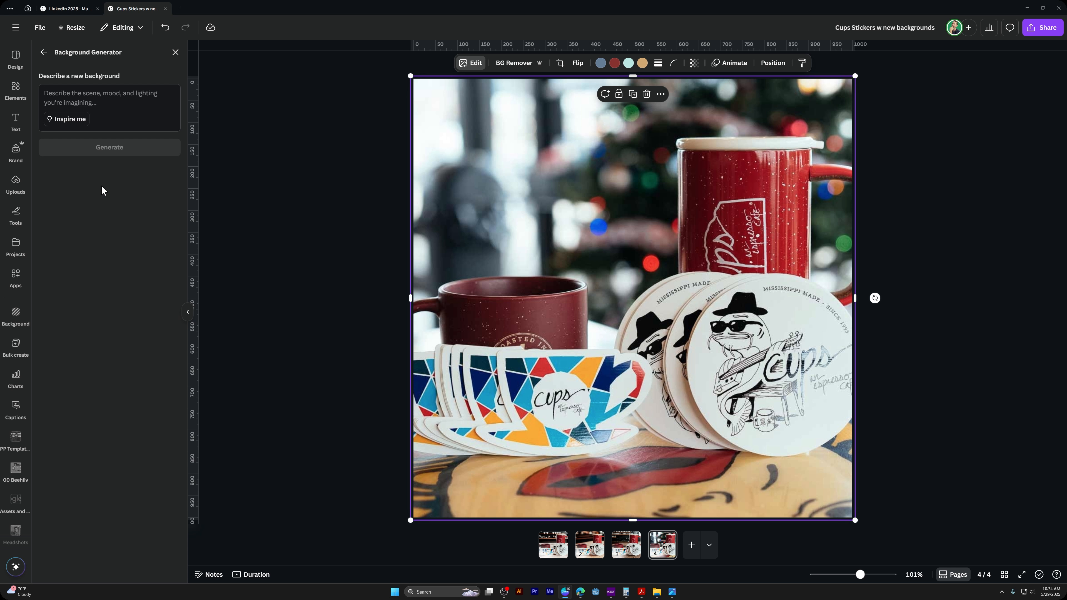
Generate new backgrounds for the photo with the description "modern coffee shop with bokeh affect"
type("coffee shop with boke")
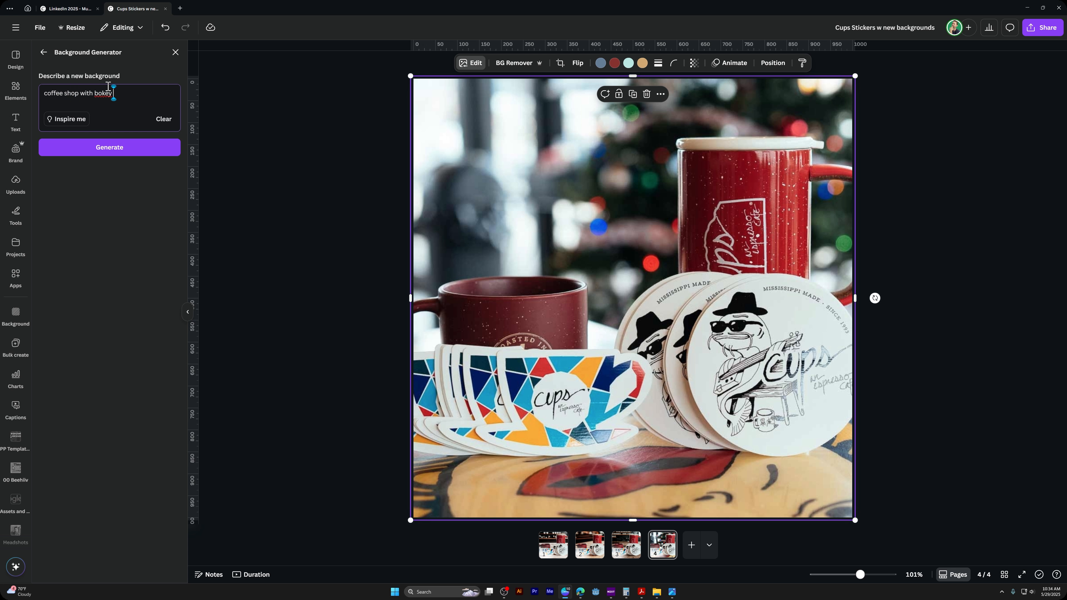
type("h affect")
key("Home")
type("modern")
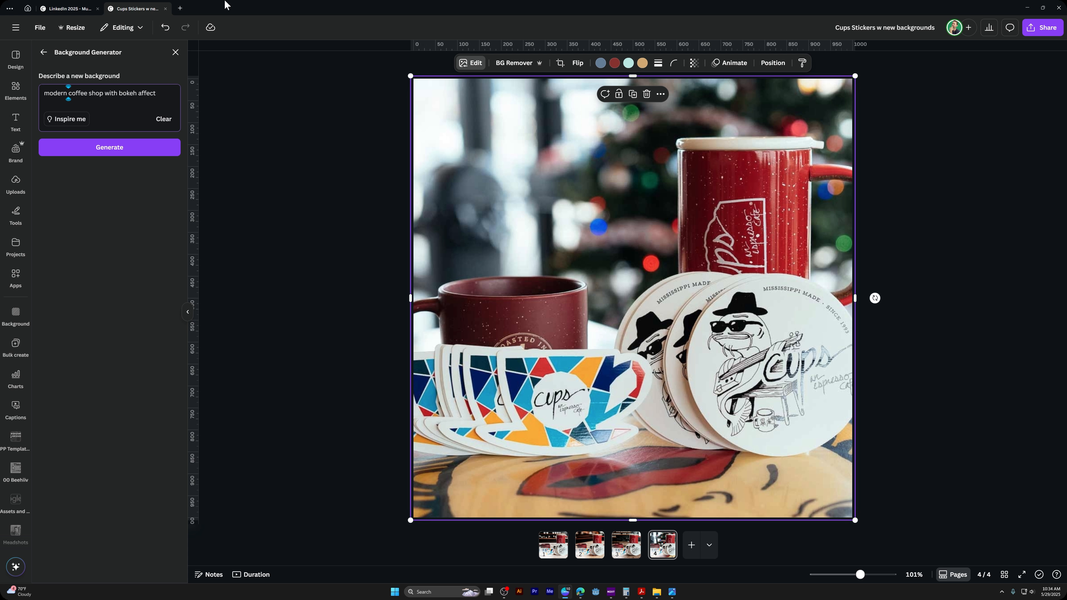
left_click(115, 152)
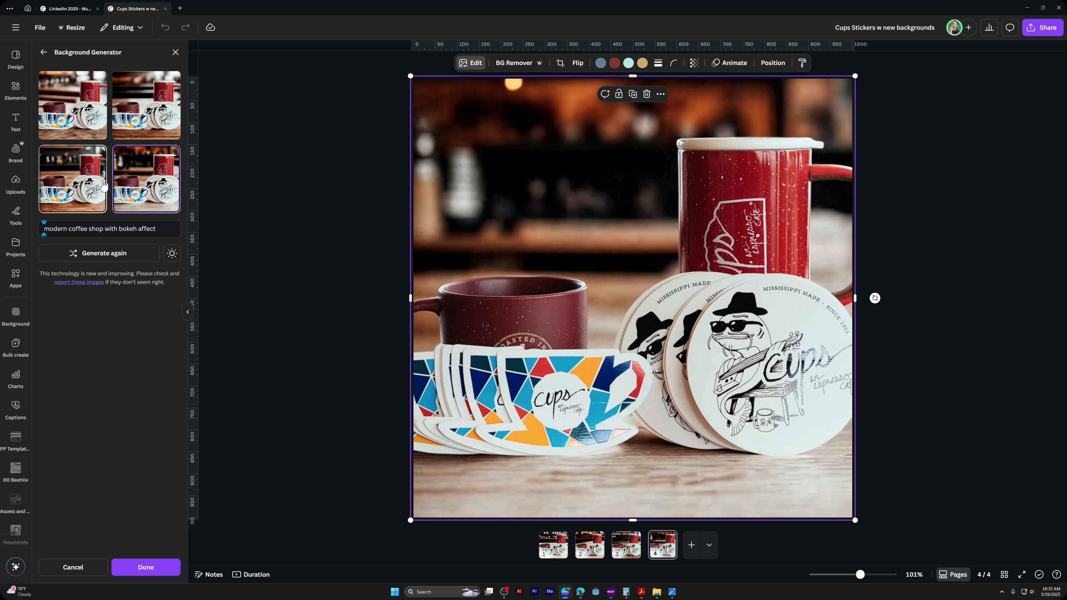
Preview each of the four generated backgrounds on the photo and select the first variation
left_click(145, 115)
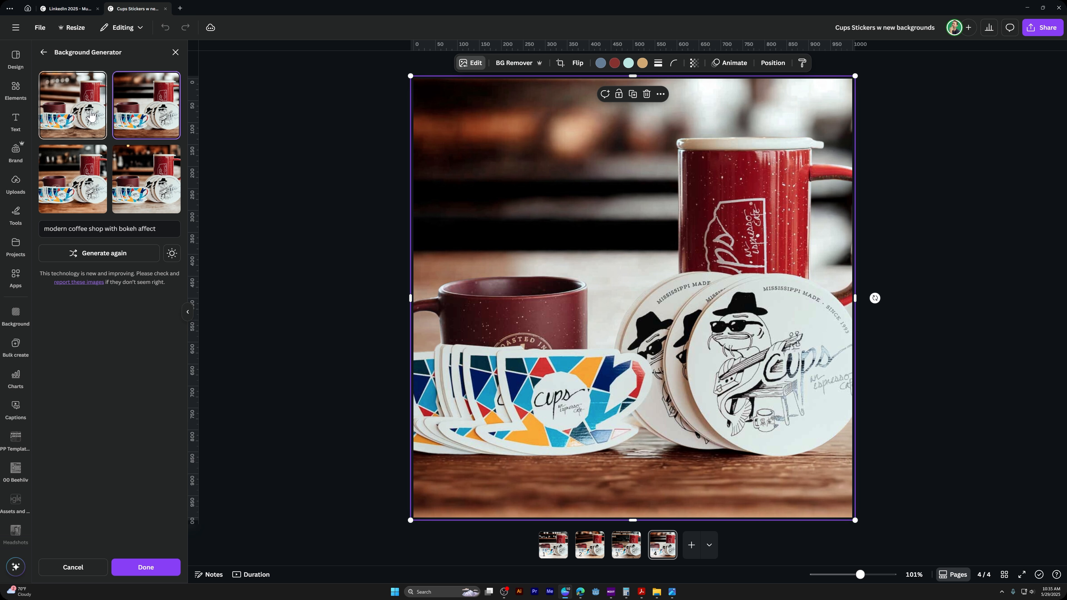
left_click(91, 115)
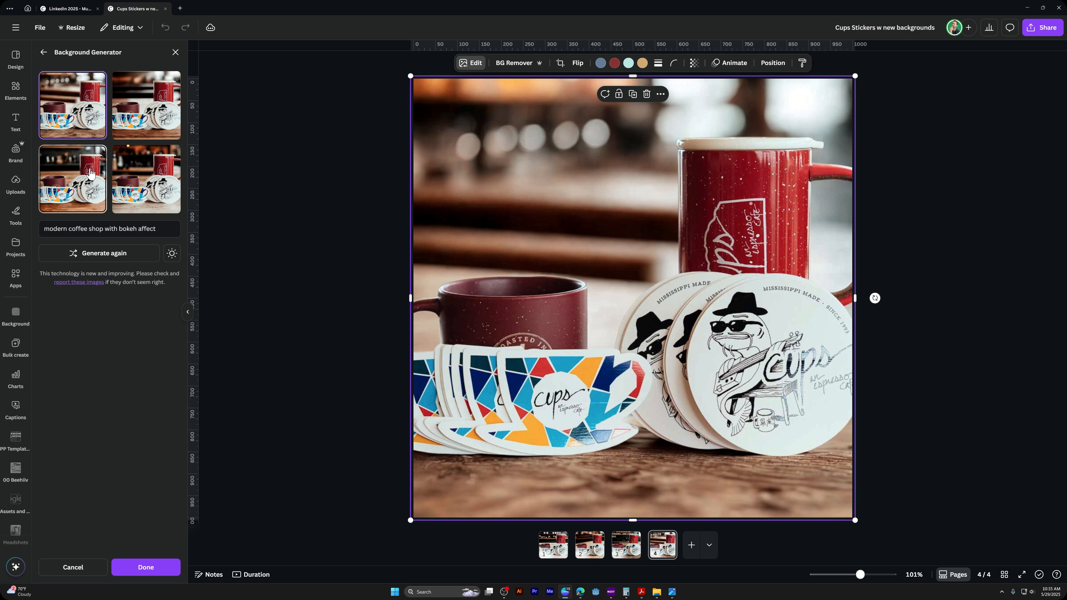
left_click(90, 172)
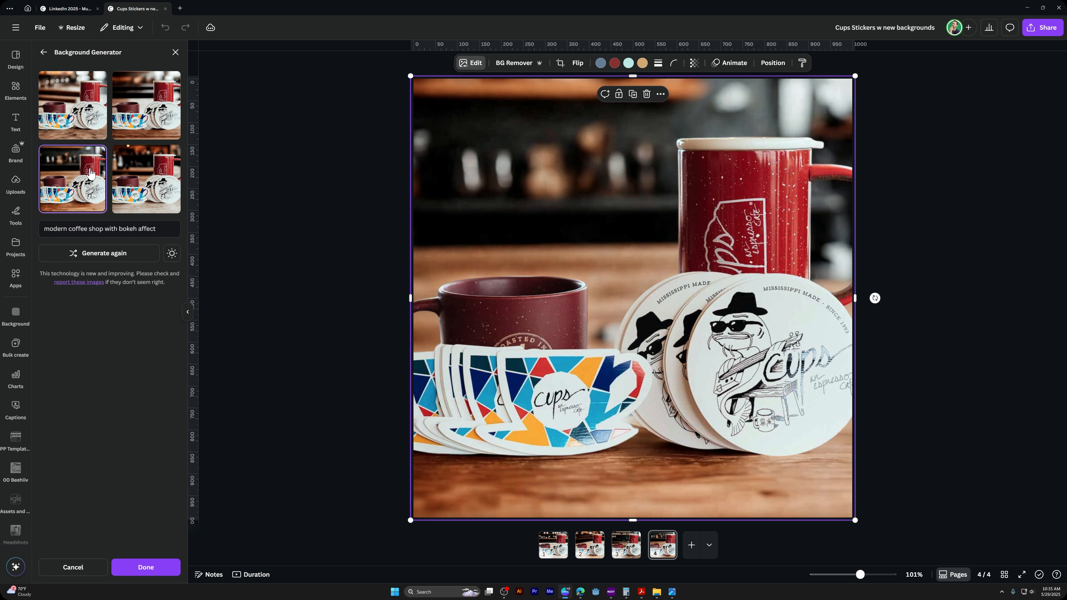
left_click(124, 172)
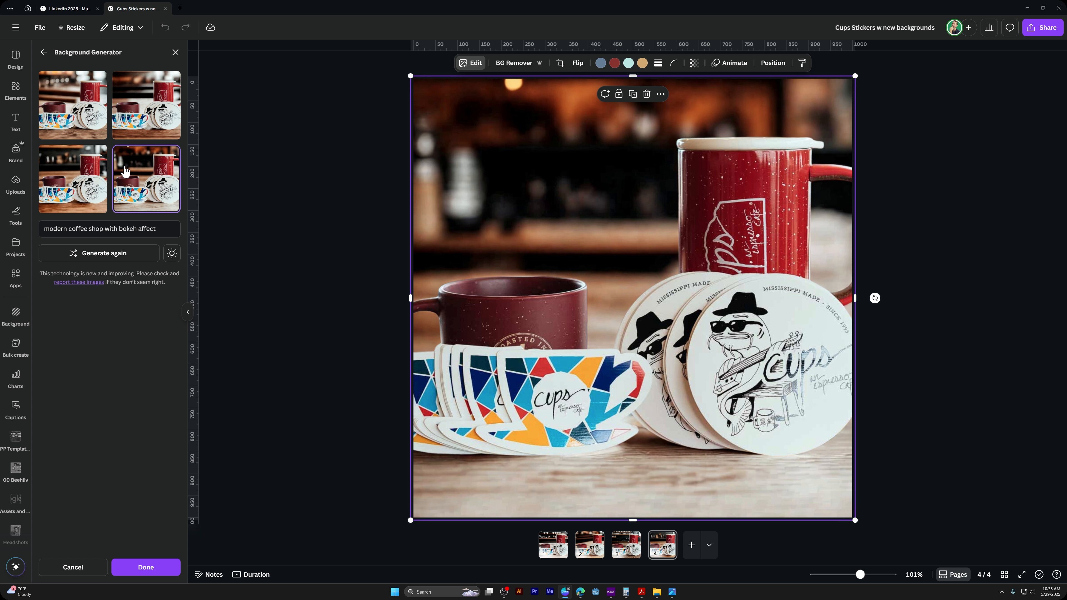
left_click(92, 123)
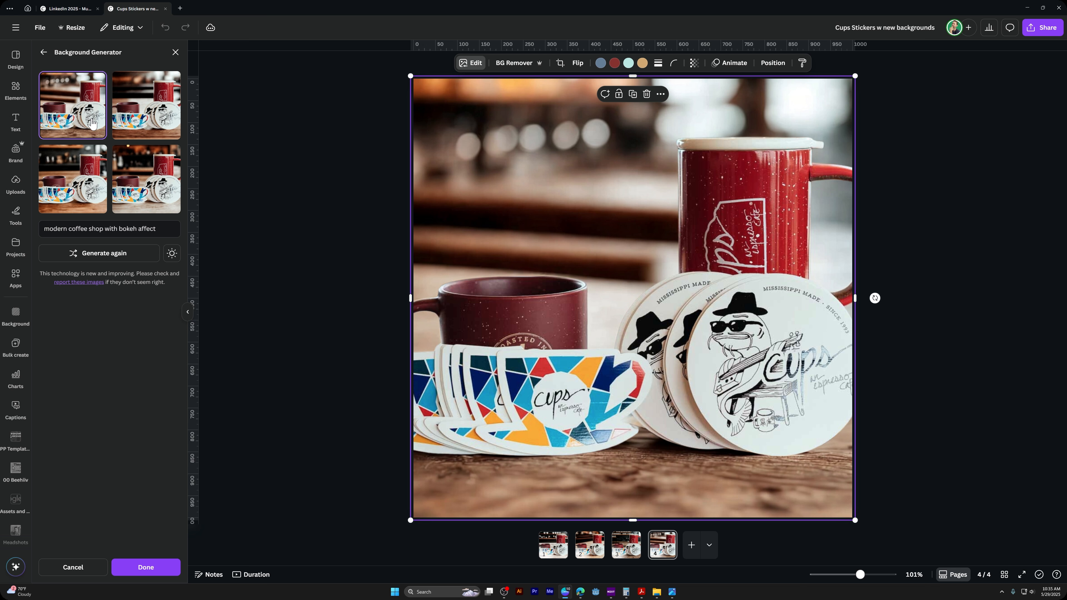
Switch to ChatGPT, open the Sticker Product Photography Request chat in the Cups Graphic Designer project, and examine its generated sticker images and prompts
mouse_move(580, 596)
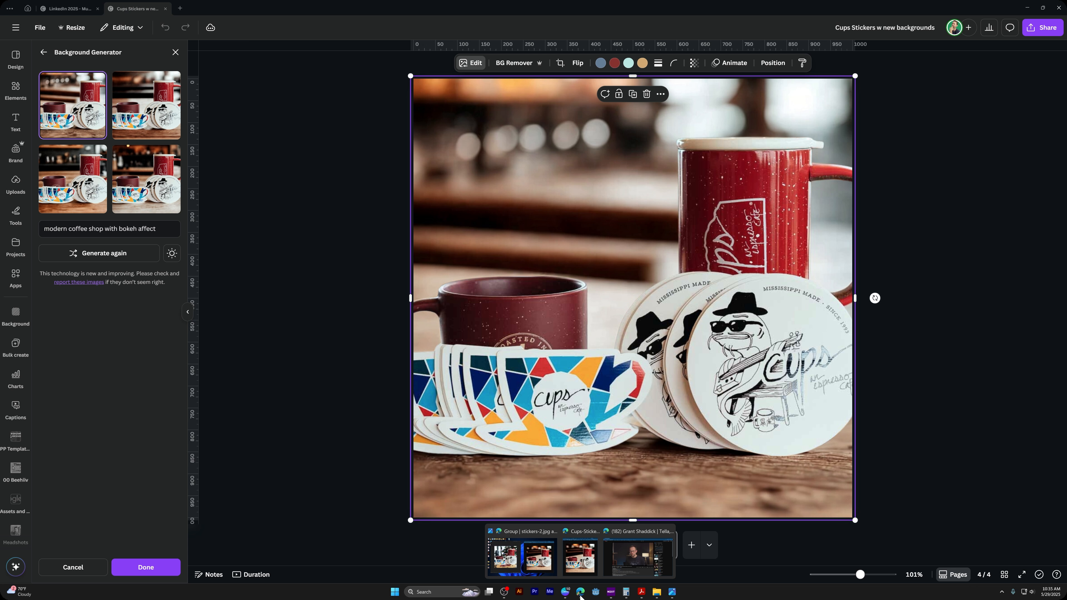
left_click(592, 235)
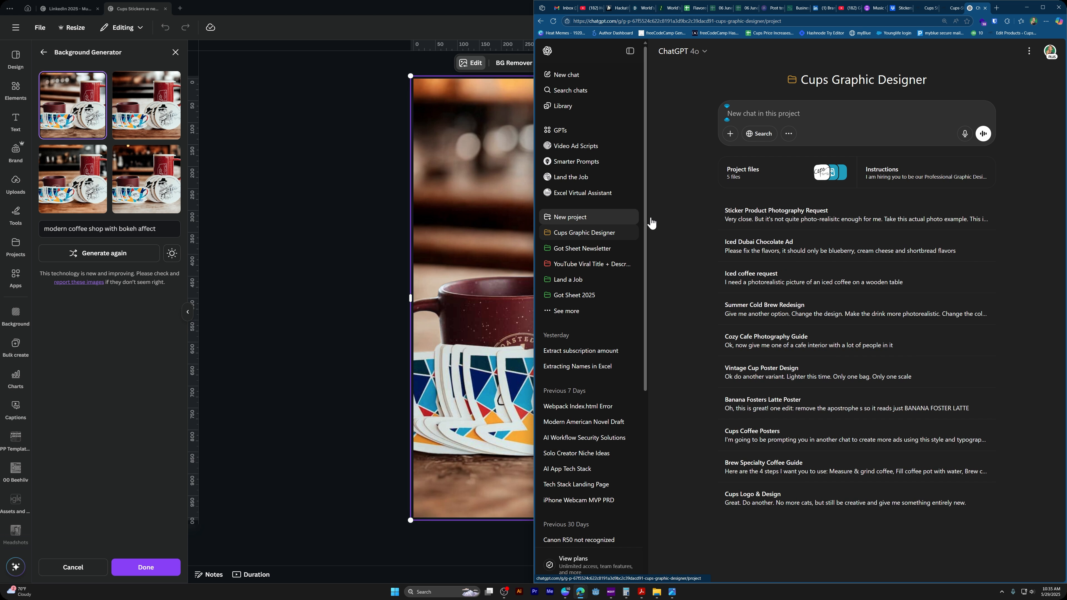
left_click(823, 214)
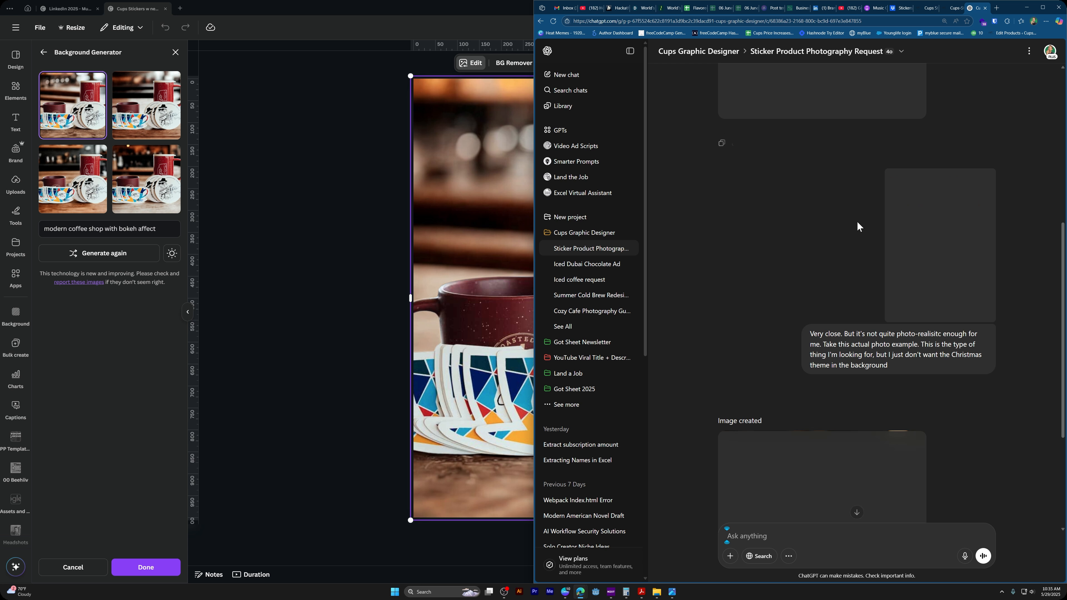
scroll(882, 236, "down", 5)
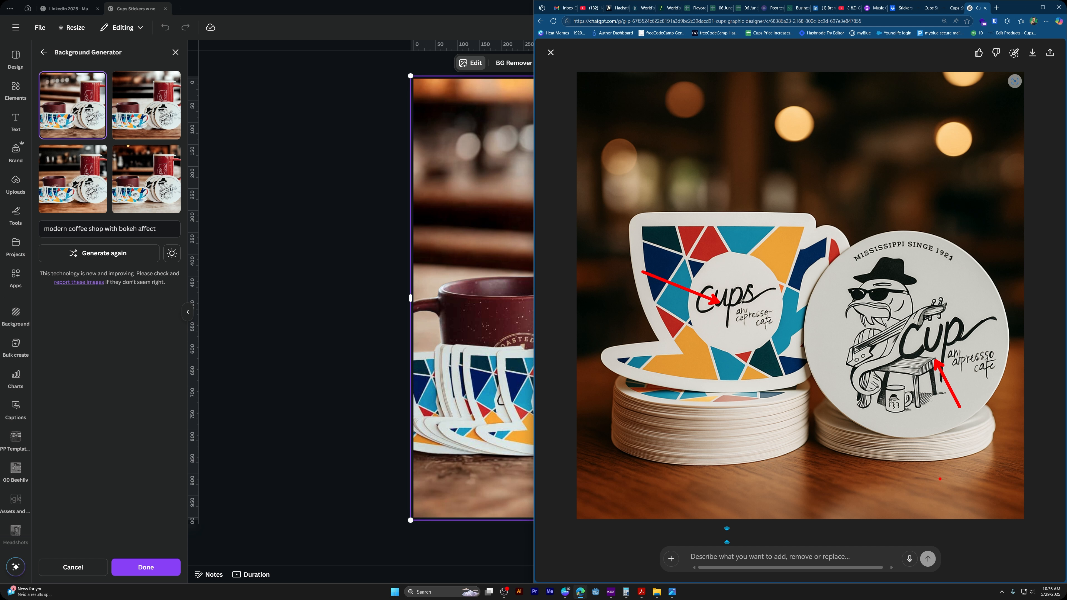
key("Escape")
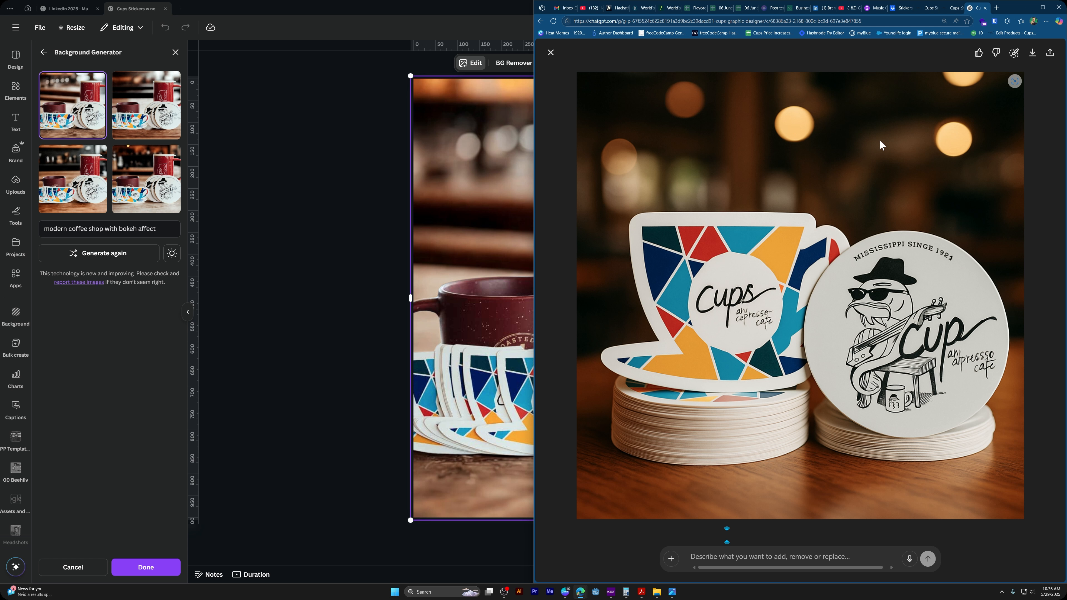
key("Escape")
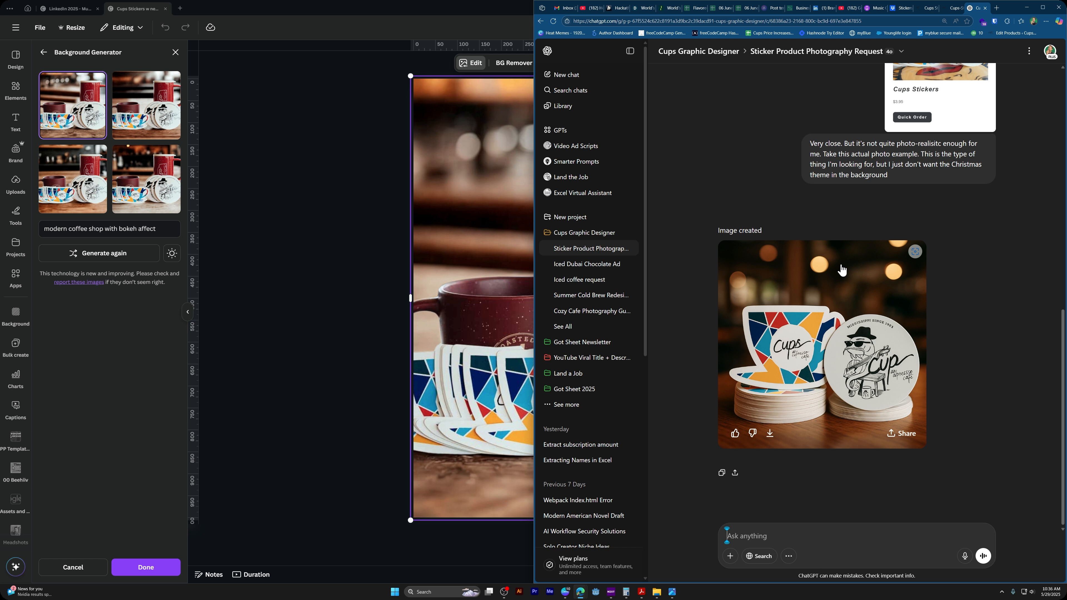
scroll(840, 302, "up", 6)
scroll(969, 282, "up", 4)
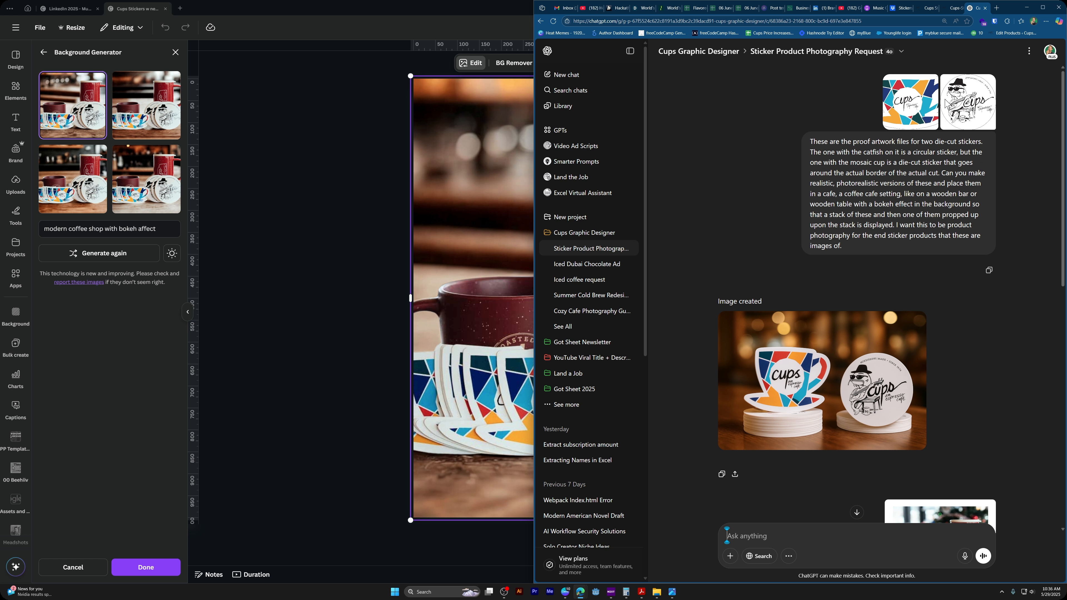
Enlarge the first generated sticker image, the uploaded Cups Stickers product reference and the second generated image in the chat to examine their details
left_click(845, 359)
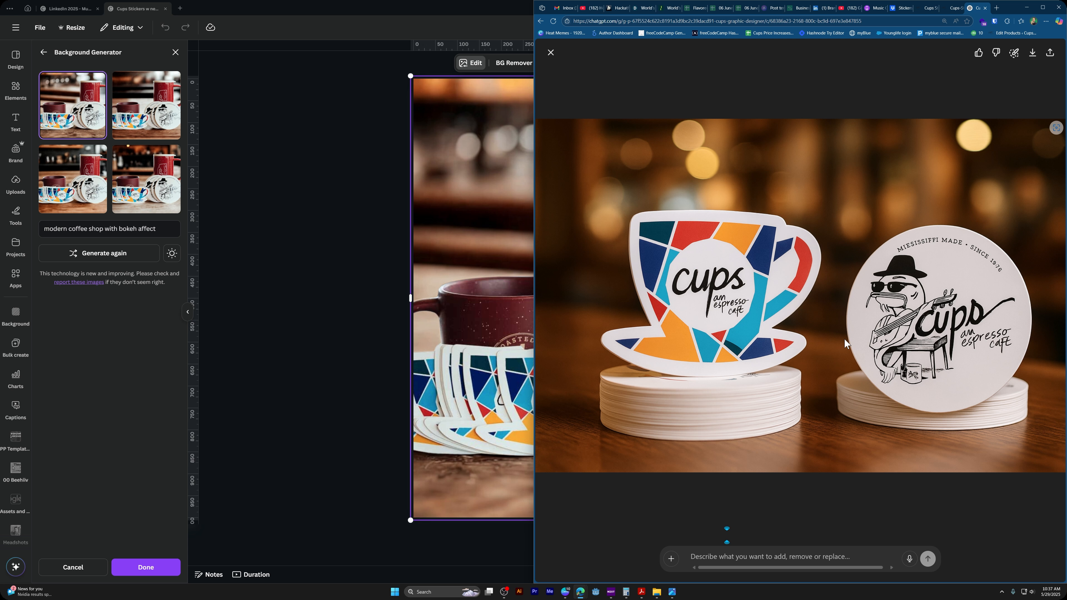
key("Escape")
scroll(918, 335, "down", 5)
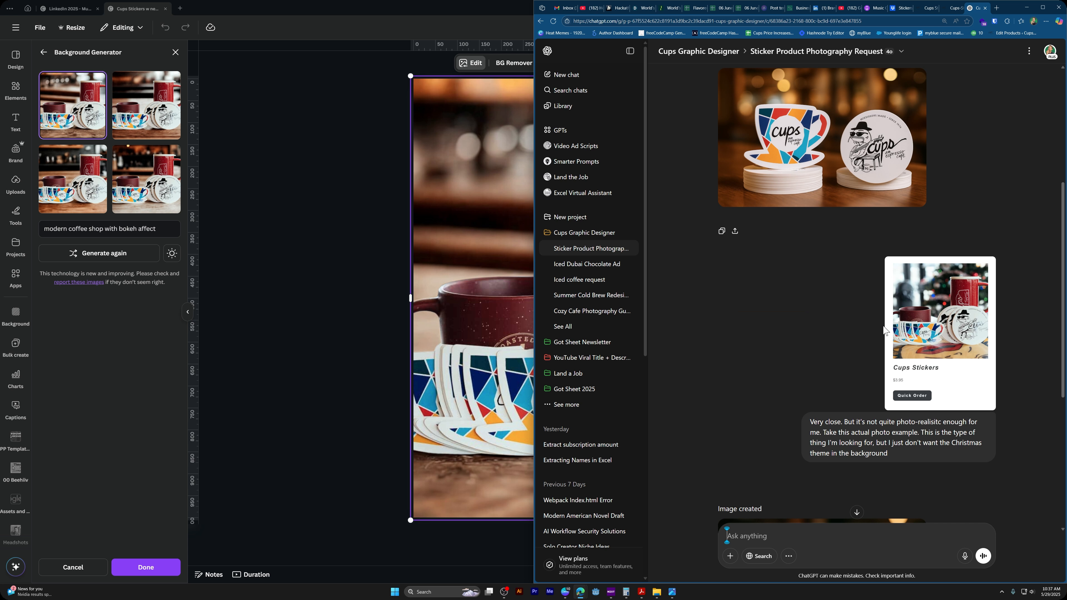
left_click(927, 333)
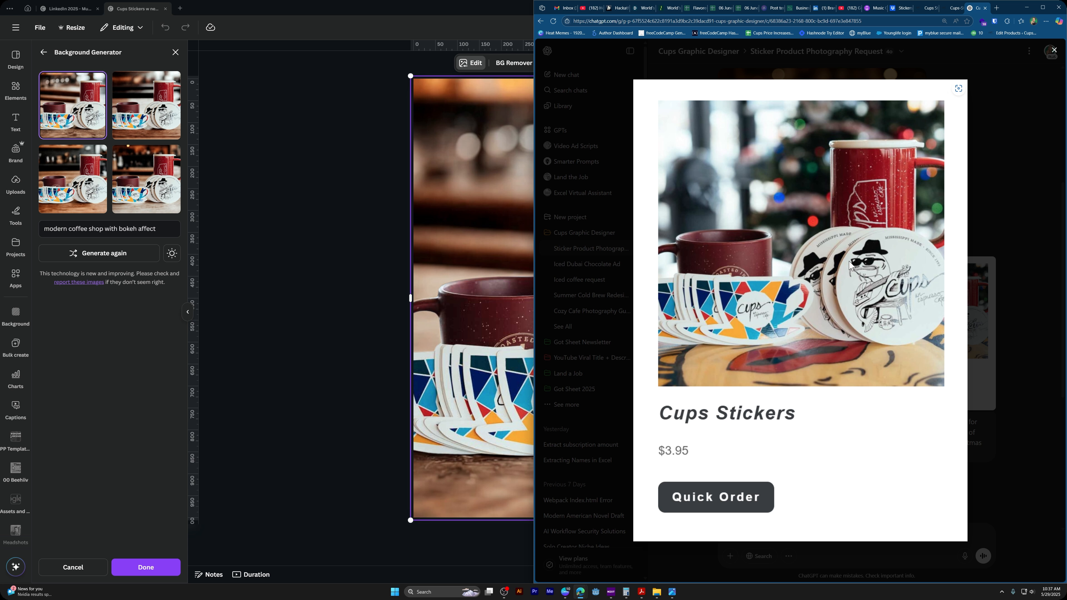
key("Escape")
scroll(914, 320, "down", 5)
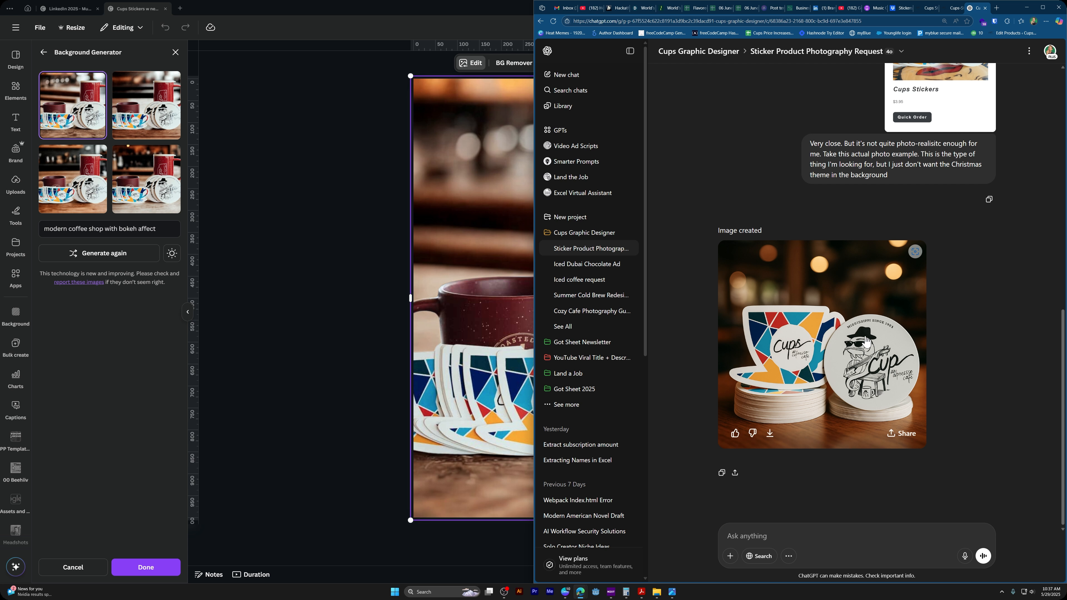
left_click(769, 318)
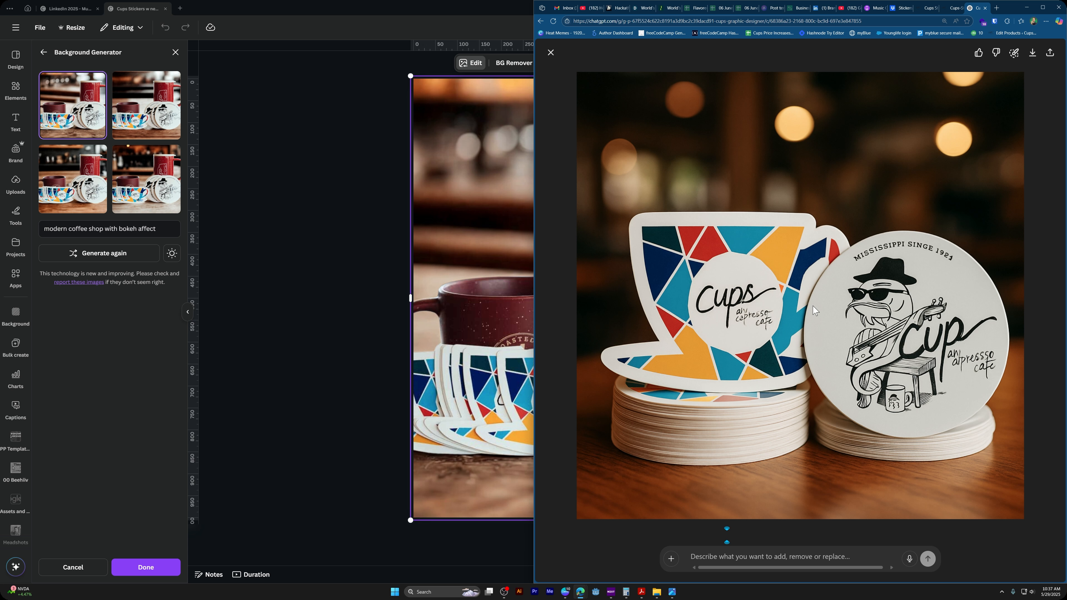
key("Escape")
Switch back to Canva, compare the generated coffee shop backgrounds on the photo, and select the third variation
left_click(499, 5)
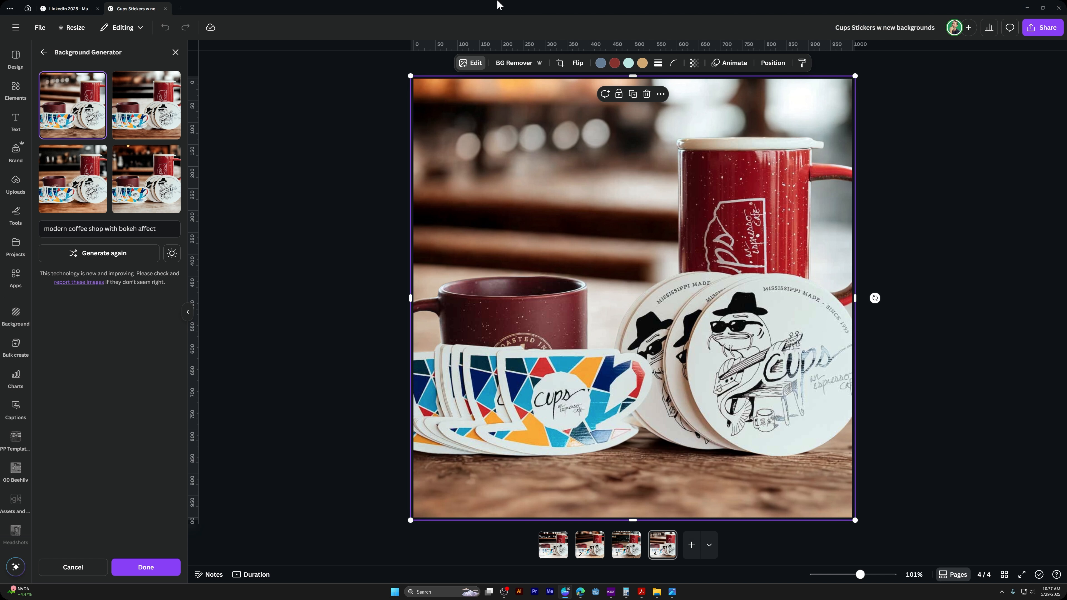
left_click(161, 162)
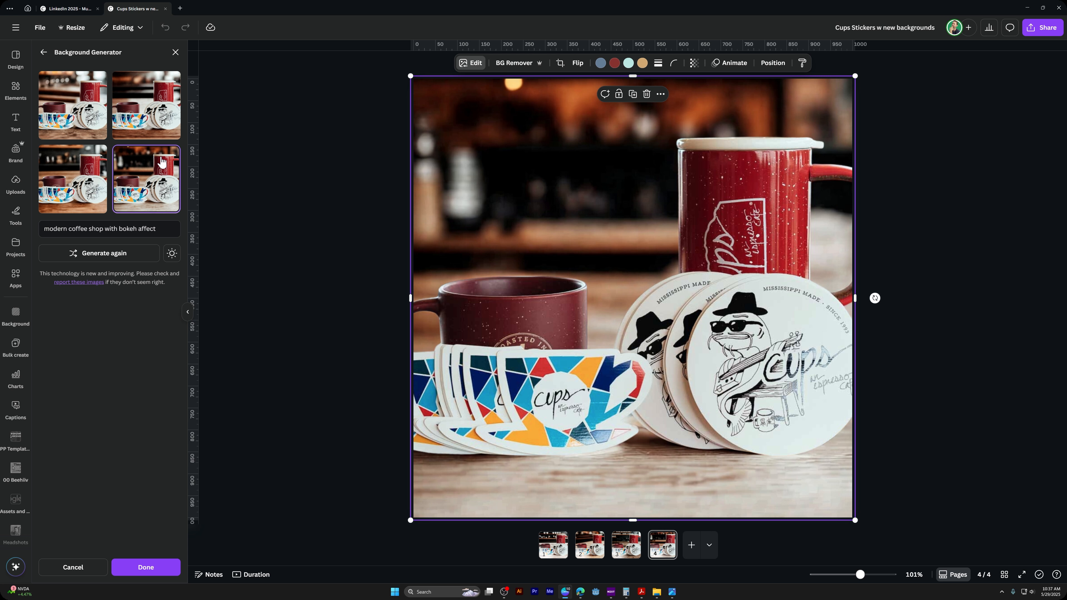
left_click(62, 190)
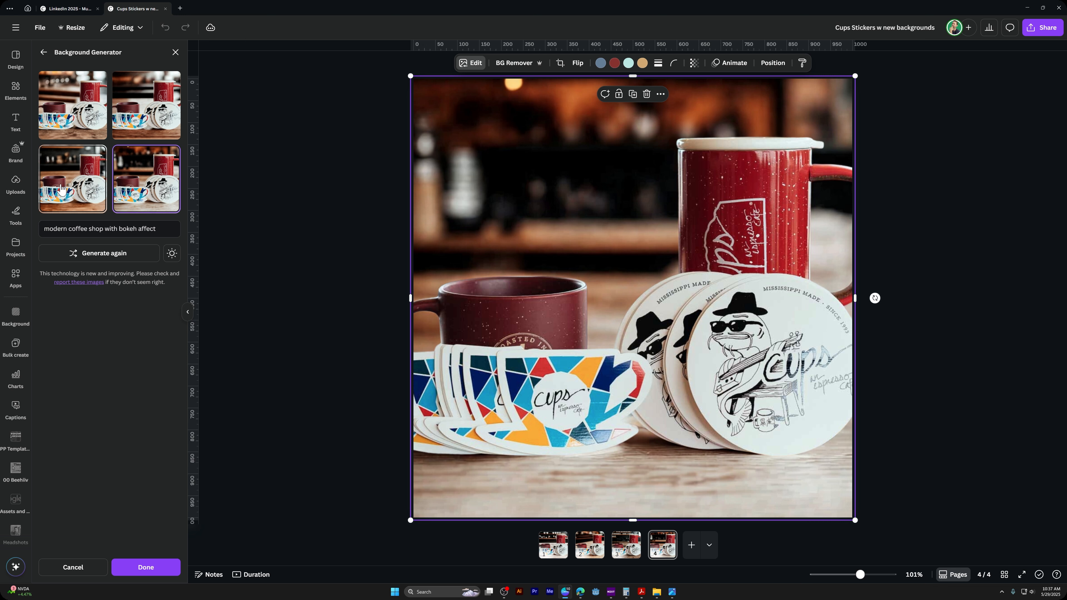
left_click(130, 126)
left_click(79, 113)
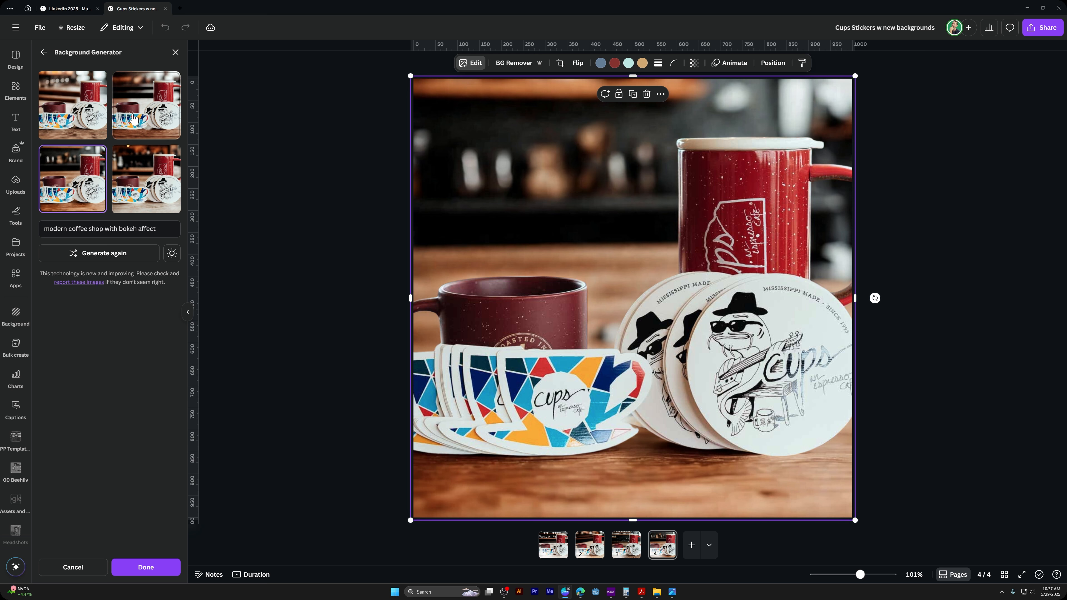
left_click(141, 130)
left_click(92, 165)
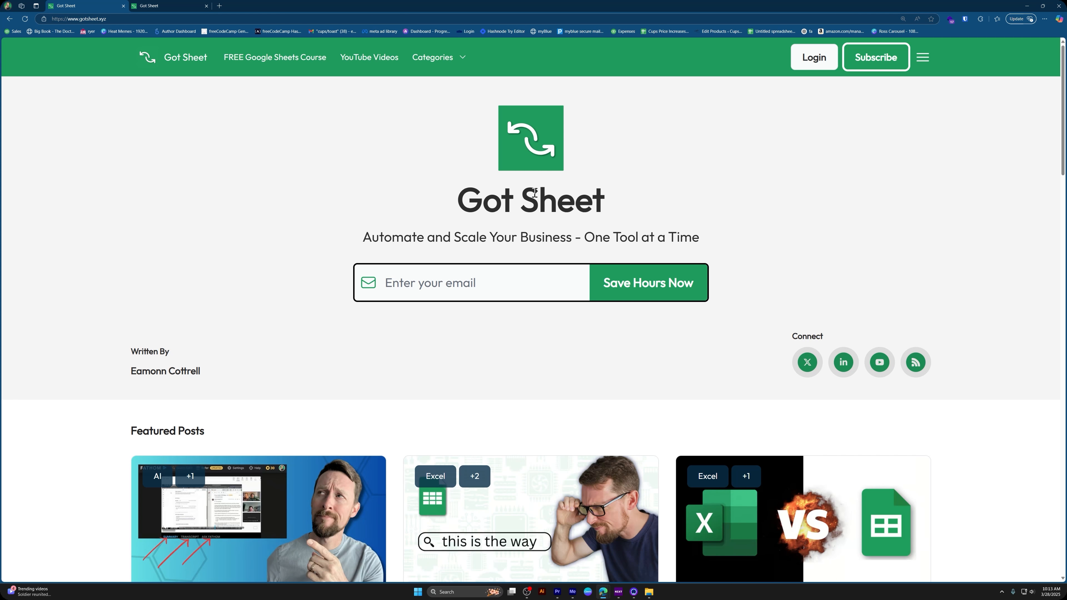
scroll(534, 193, "down", 10)
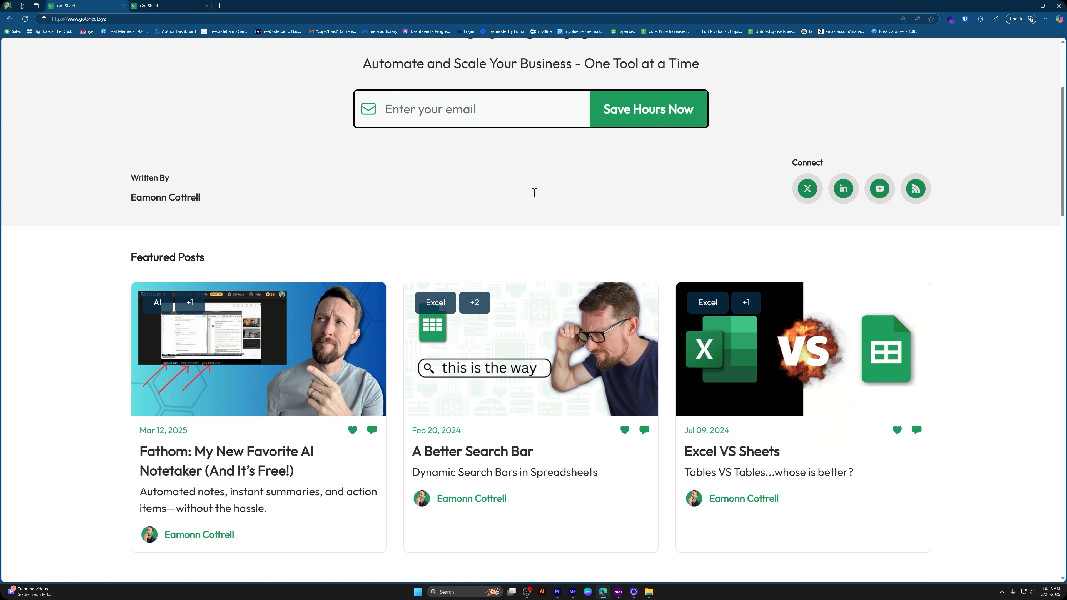
scroll(534, 193, "down", 7)
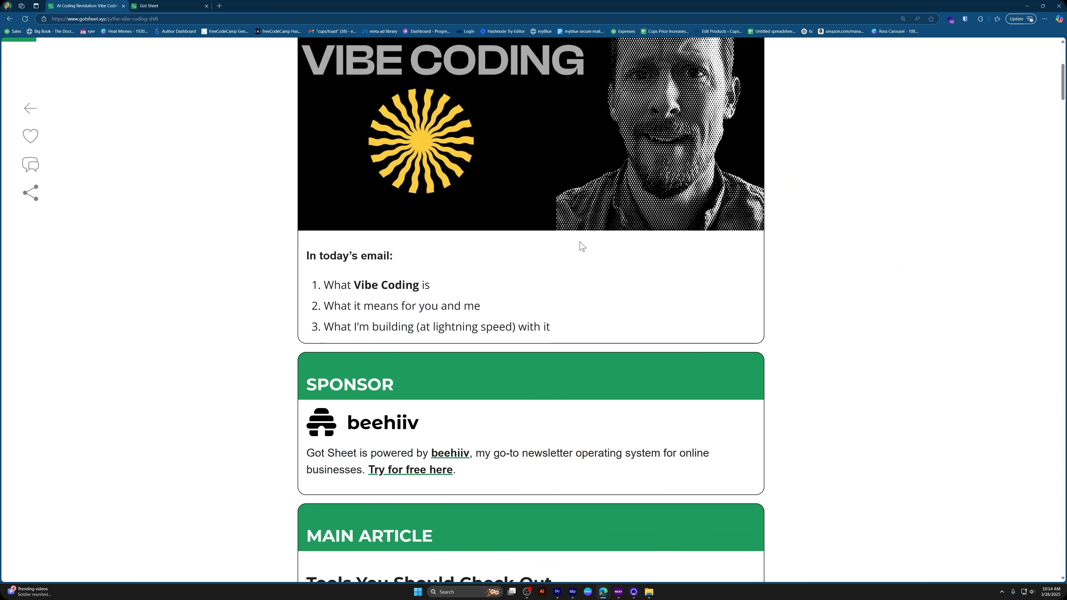
scroll(582, 246, "down", 15)
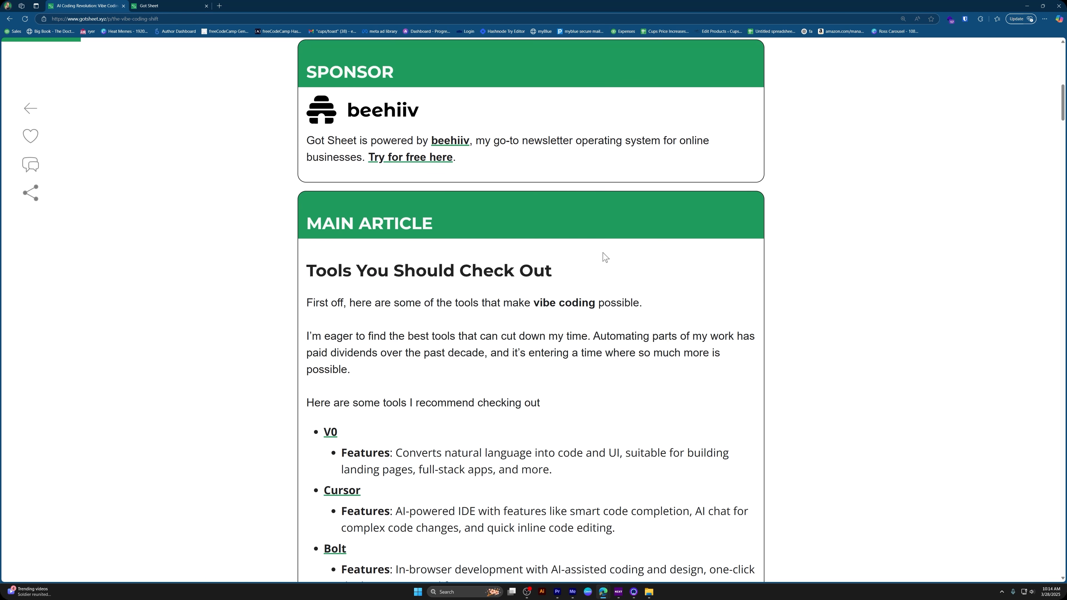
scroll(613, 252, "down", 6)
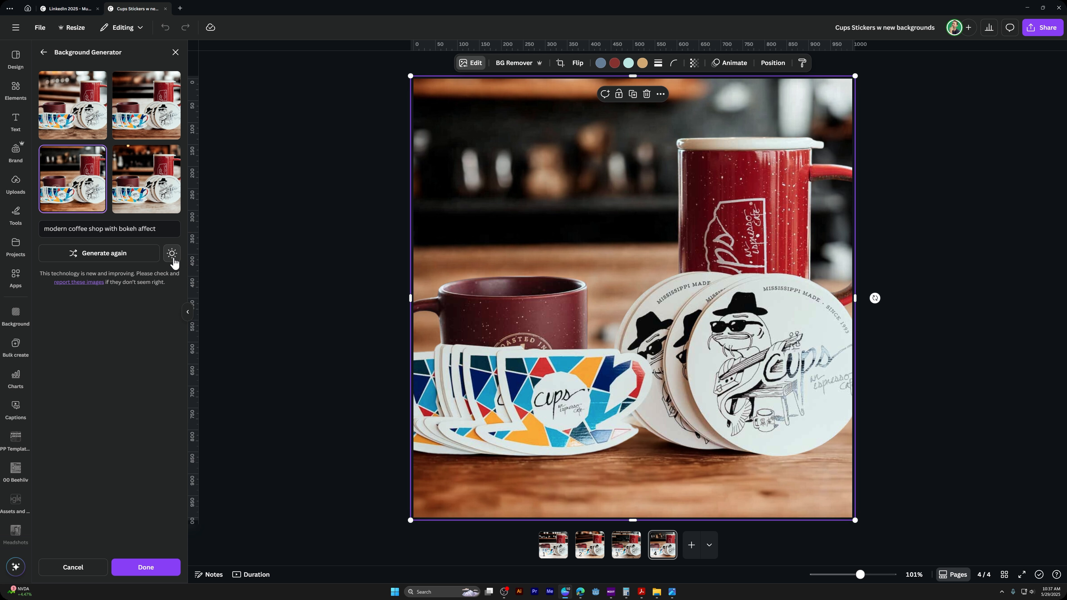
Preview the Balanced relight and Maximum relight options for matching the subject to the third background, examining the mug and sticker edges
left_click(172, 253)
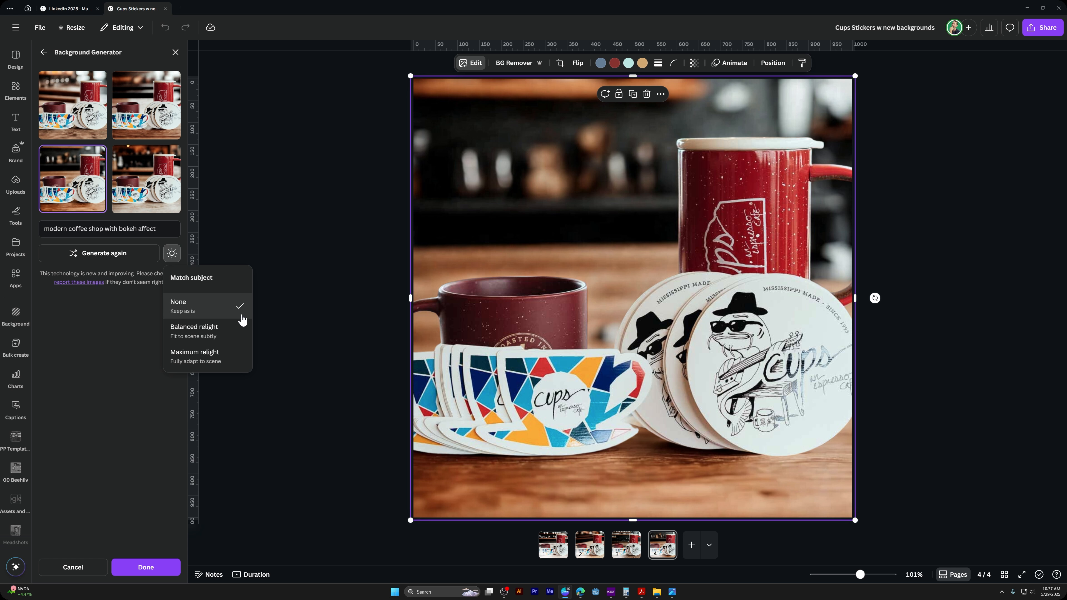
left_click(221, 334)
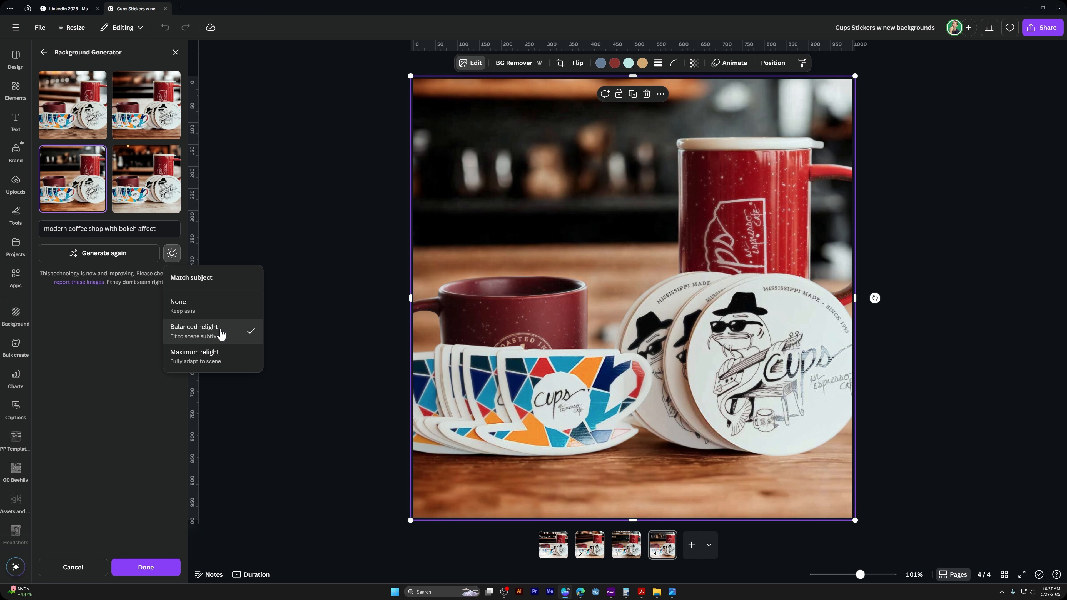
left_click(215, 362)
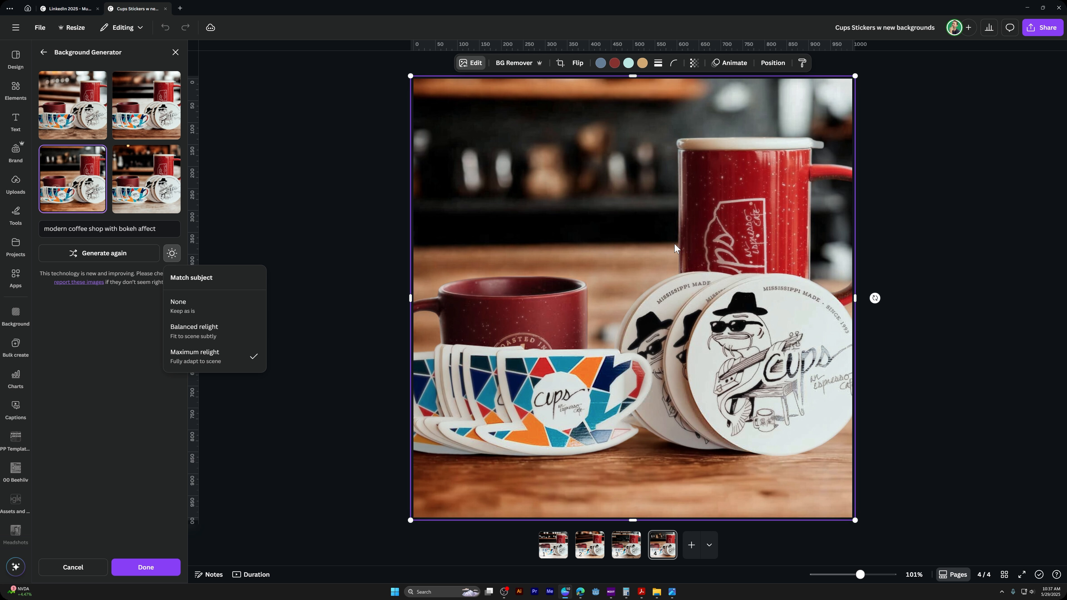
left_click_drag(676, 228, 601, 179)
left_click_drag(665, 270, 597, 226)
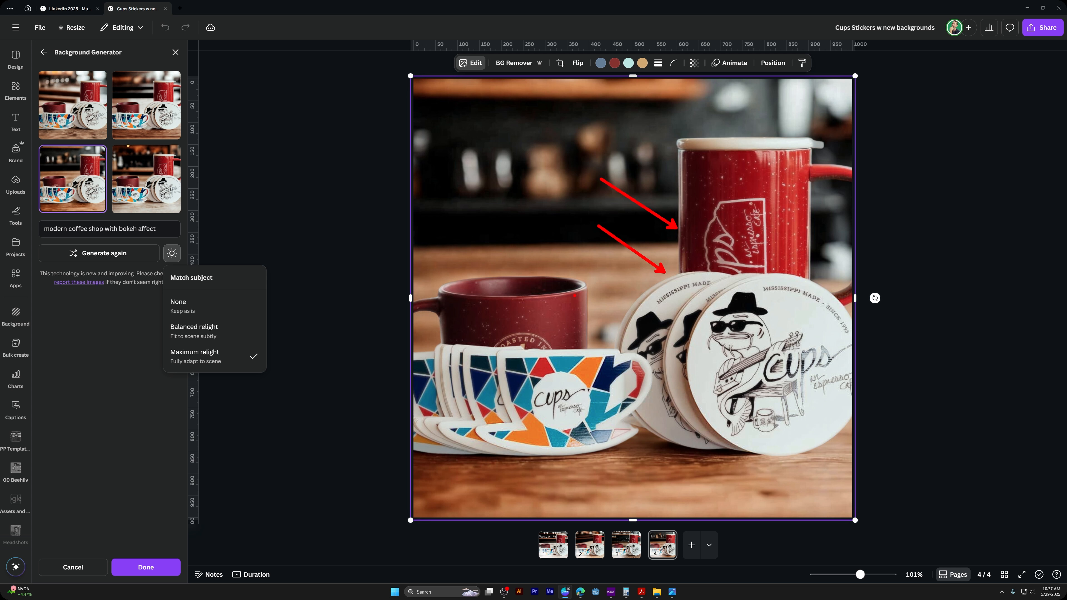
left_click_drag(590, 343, 632, 313)
left_click_drag(438, 347, 349, 315)
Compare the subject's lighting on the photo by switching among None, Balanced relight and Maximum relight
left_click(219, 332)
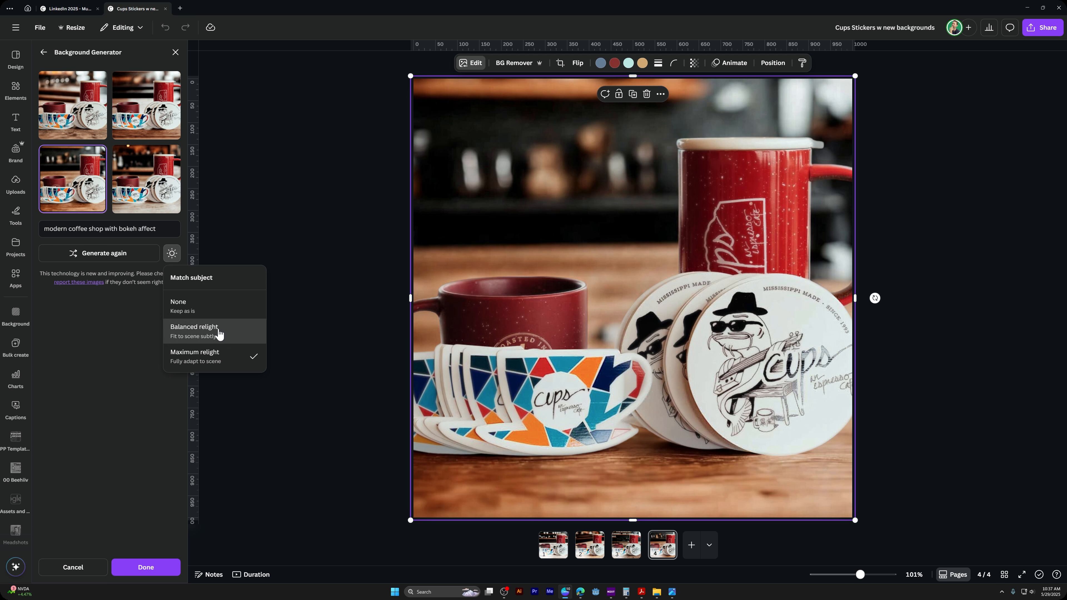
left_click(219, 320)
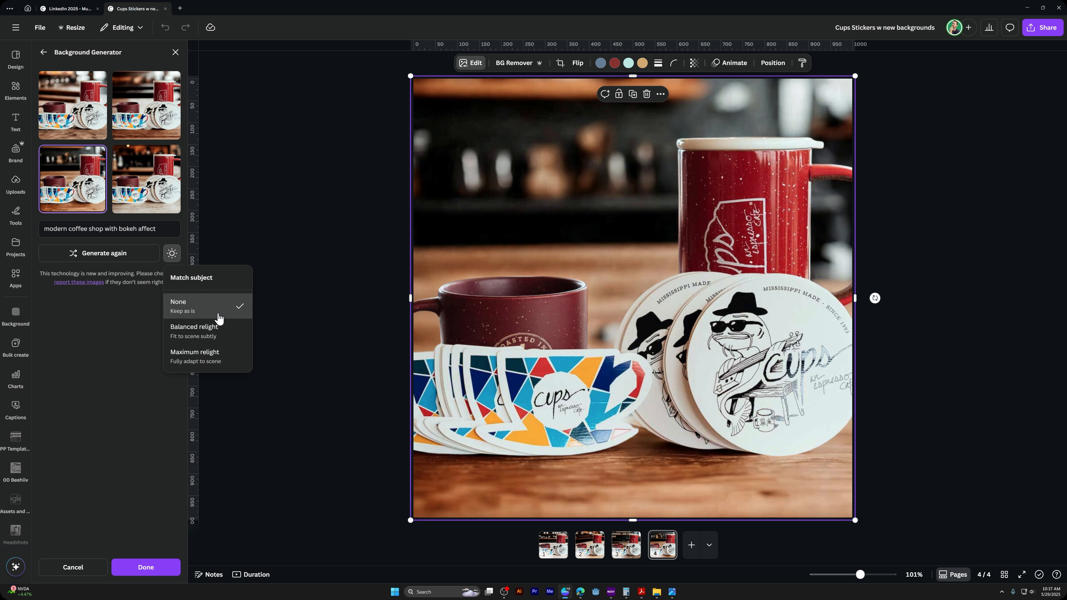
left_click(218, 339)
left_click(219, 357)
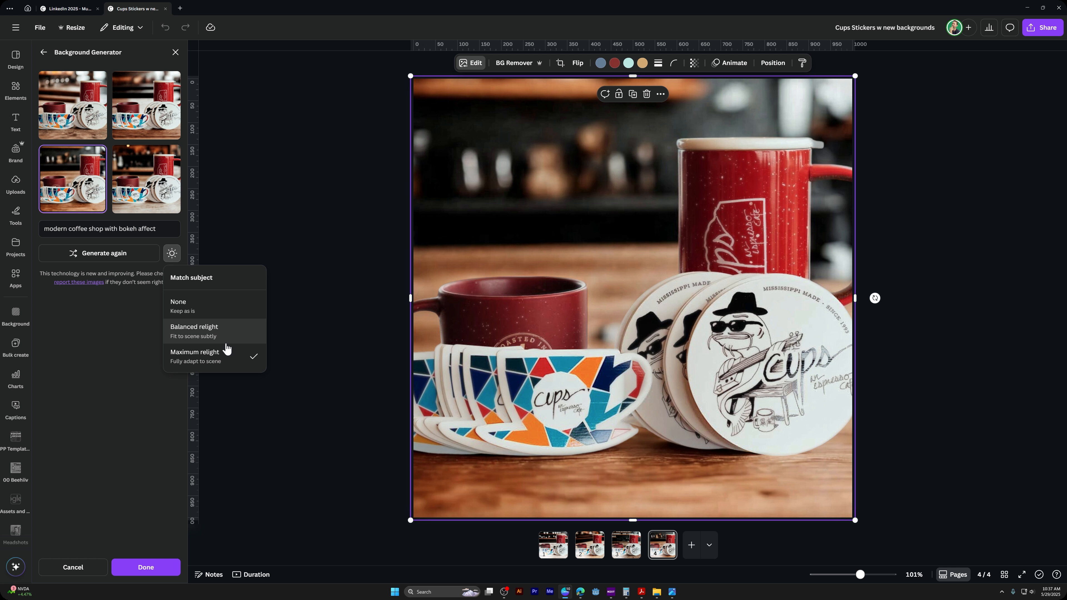
left_click(202, 336)
left_click(210, 355)
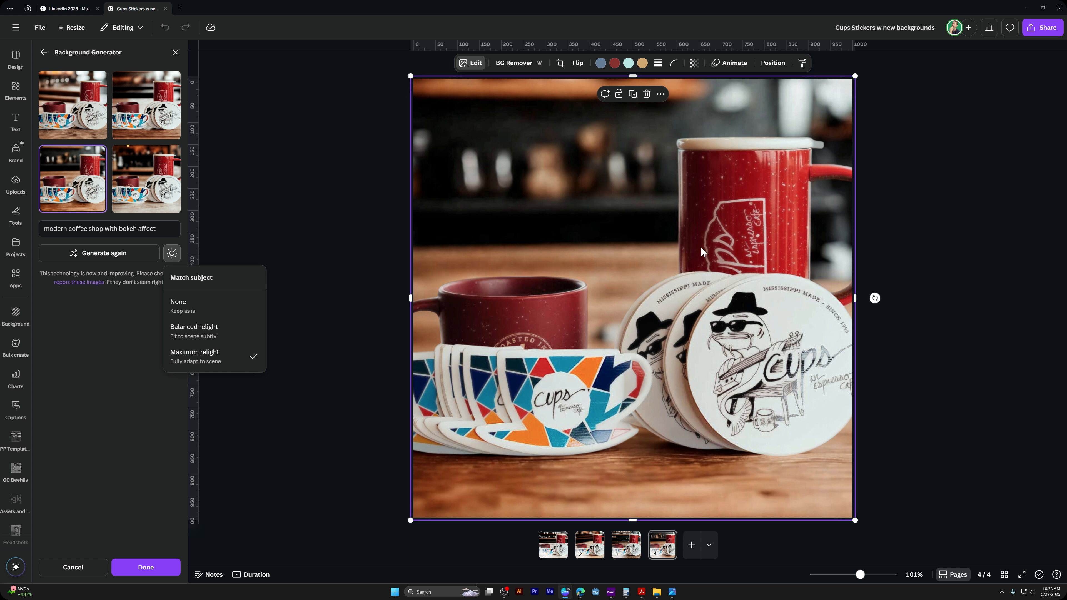
left_click(240, 306)
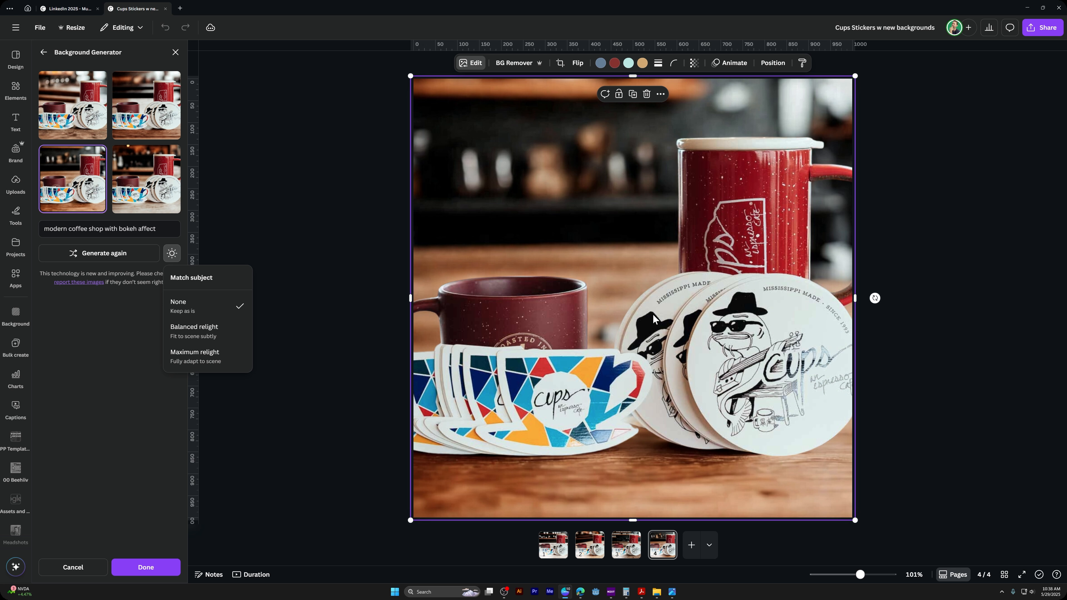
Set the subject matching to Maximum relight and apply the generated background to the page 4 photo
left_click(198, 363)
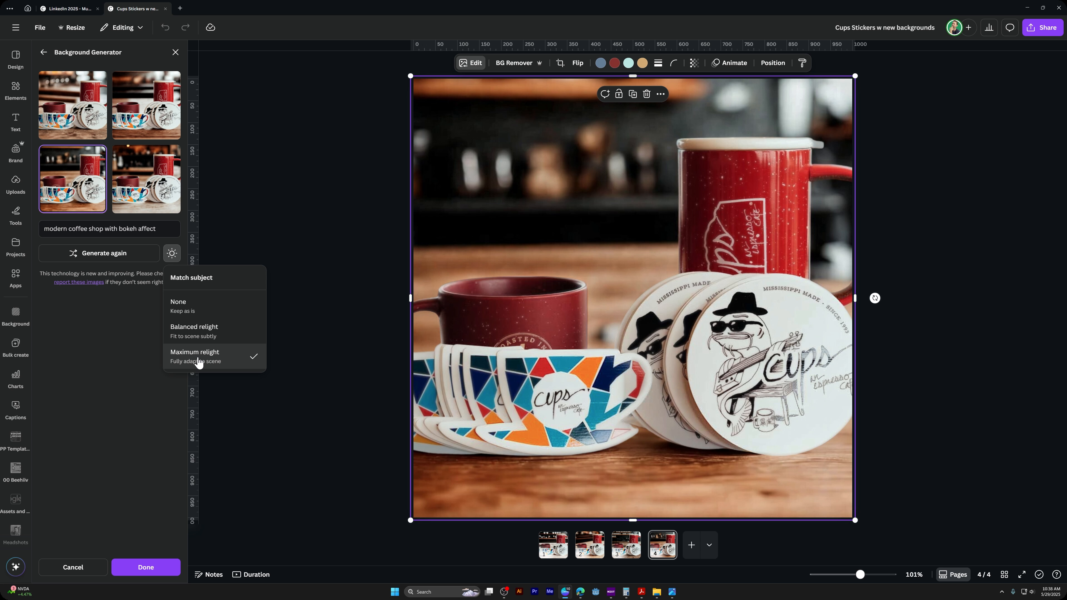
left_click(76, 393)
left_click(146, 567)
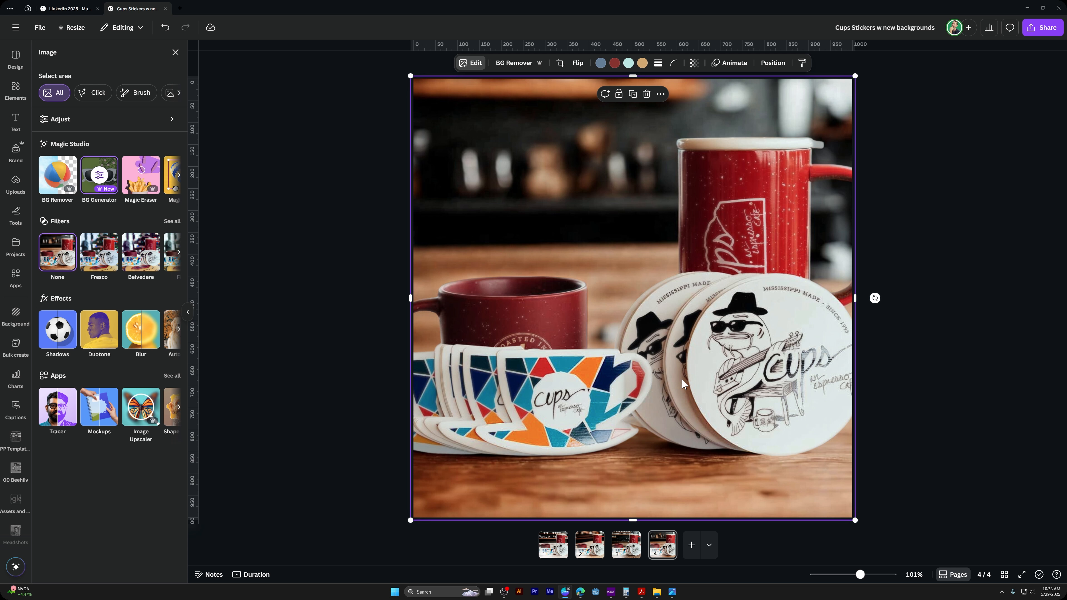
View pages 1 through 4 in turn to compare the different coffee shop backgrounds, ending on page 4
left_click(631, 555)
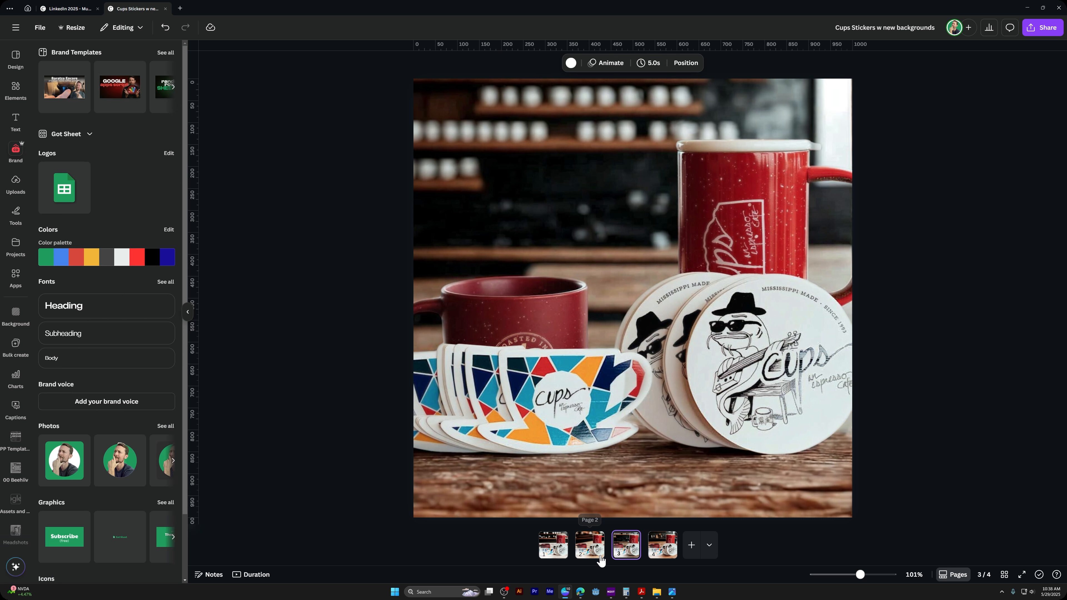
left_click(595, 556)
left_click(555, 552)
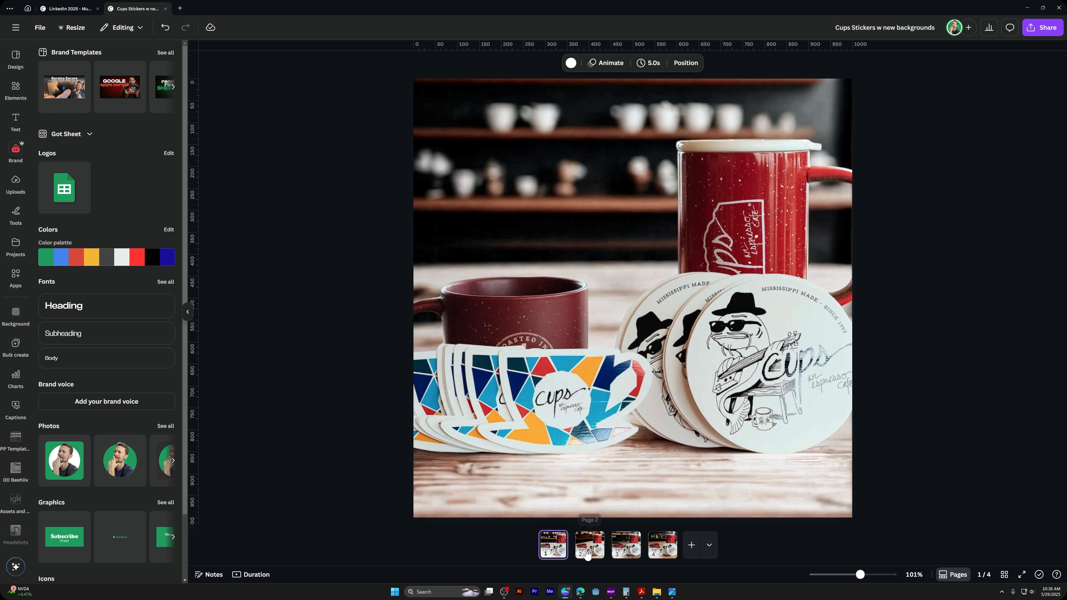
left_click(587, 555)
left_click(625, 555)
left_click(661, 553)
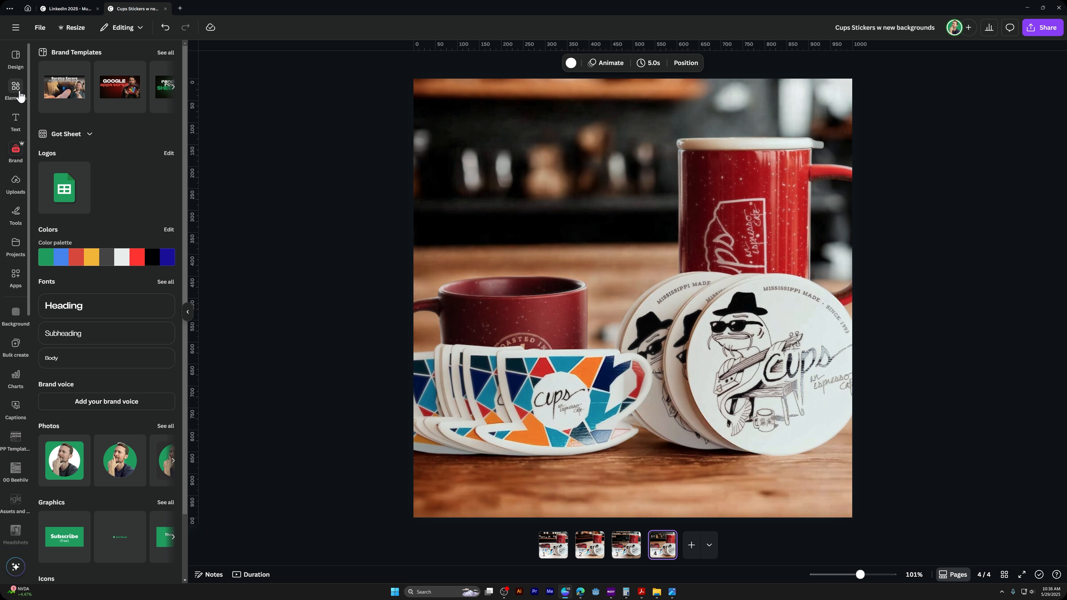
left_click(536, 259)
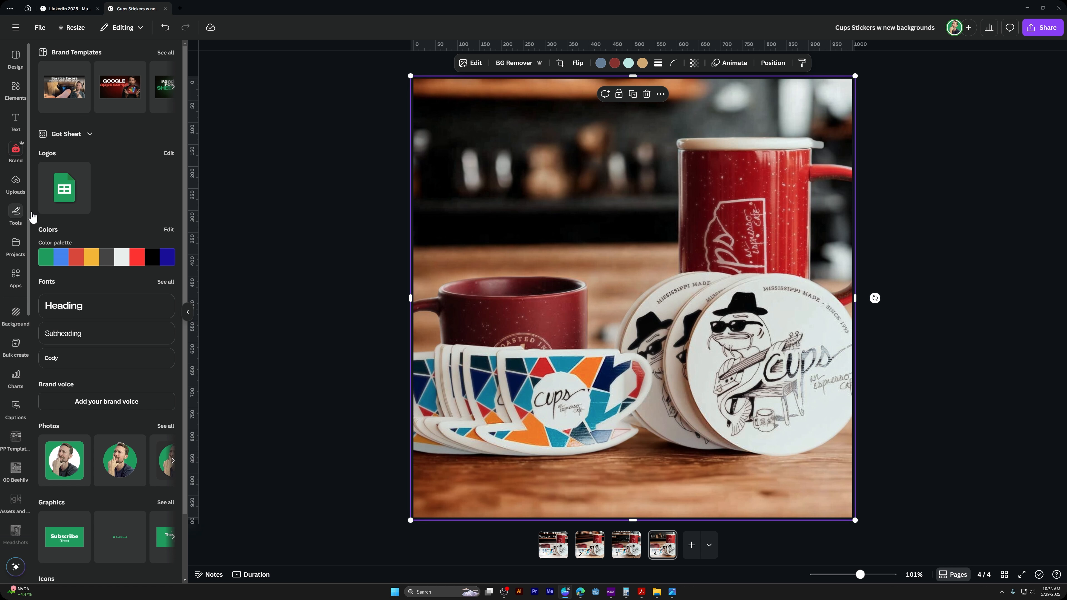
left_click(471, 67)
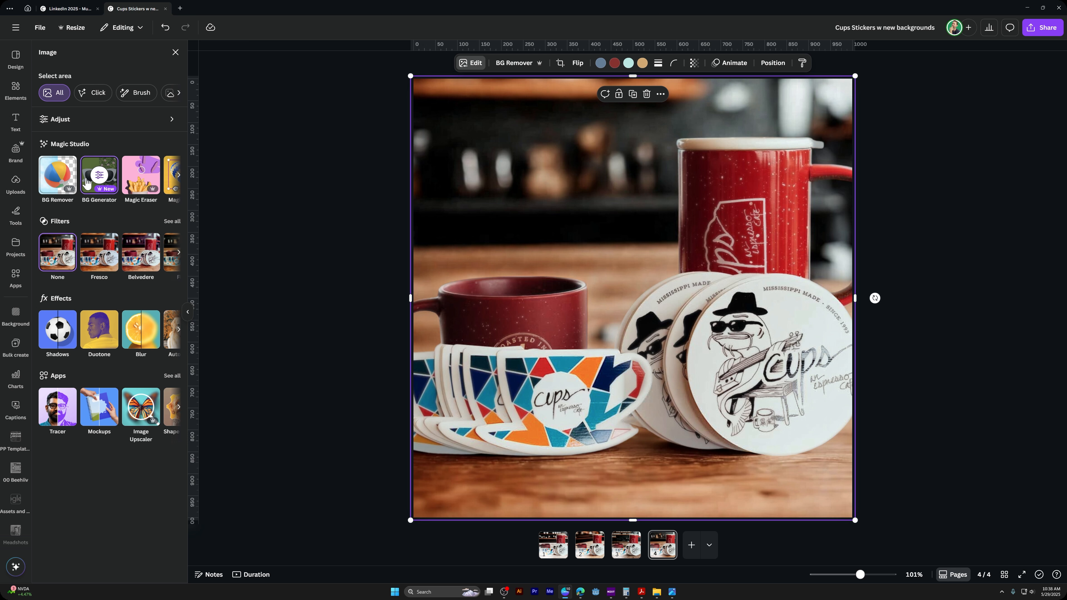
left_click(100, 179)
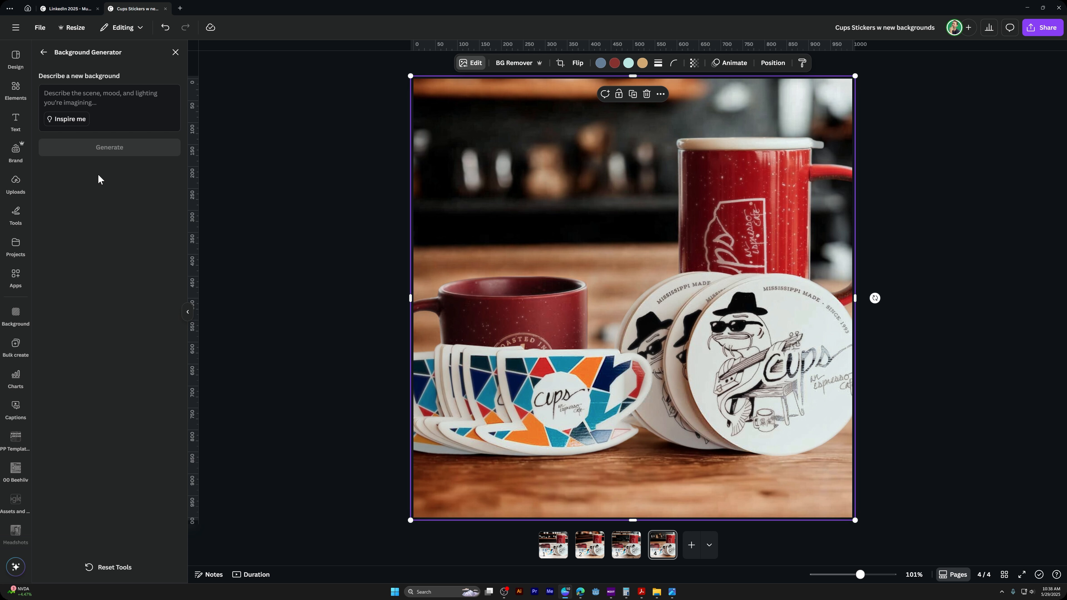
left_click(44, 52)
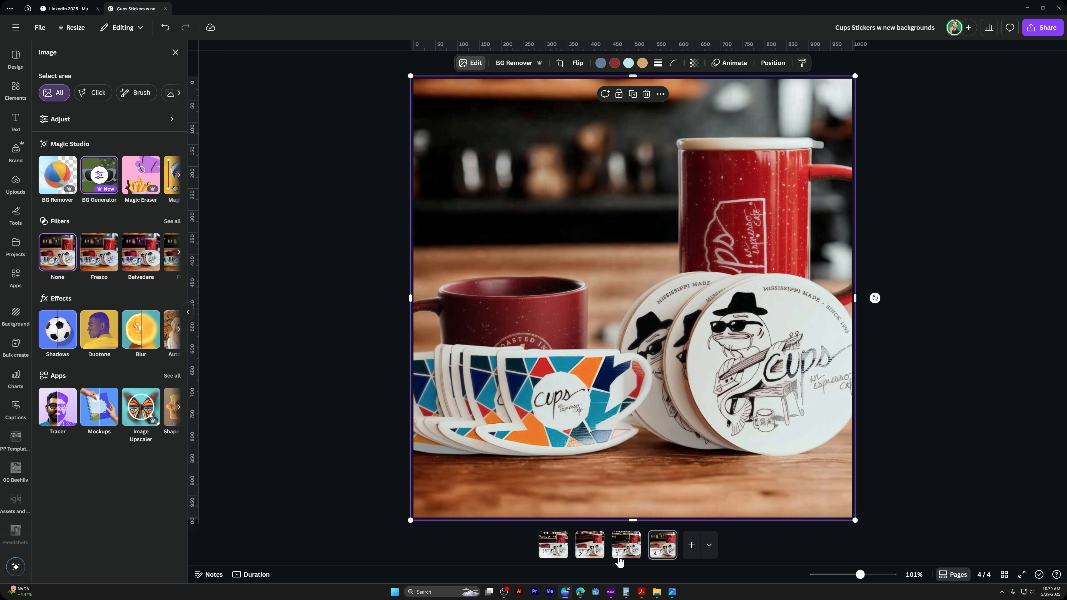
Duplicate page 4 and remove the background from the photo on the duplicated page
left_click(655, 549)
key("ctrl+d")
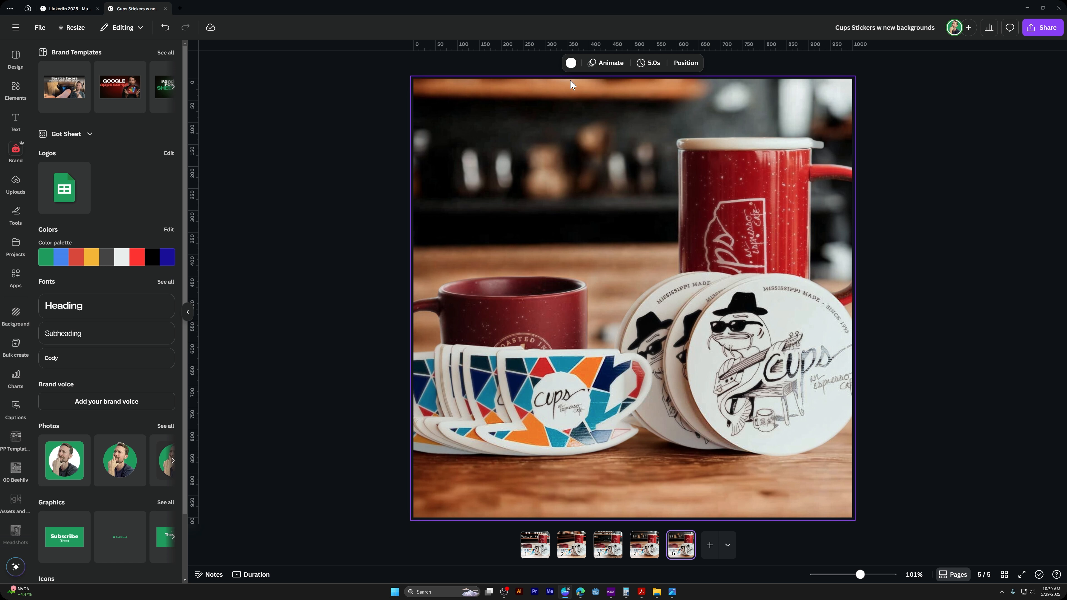
left_click(640, 252)
left_click(463, 64)
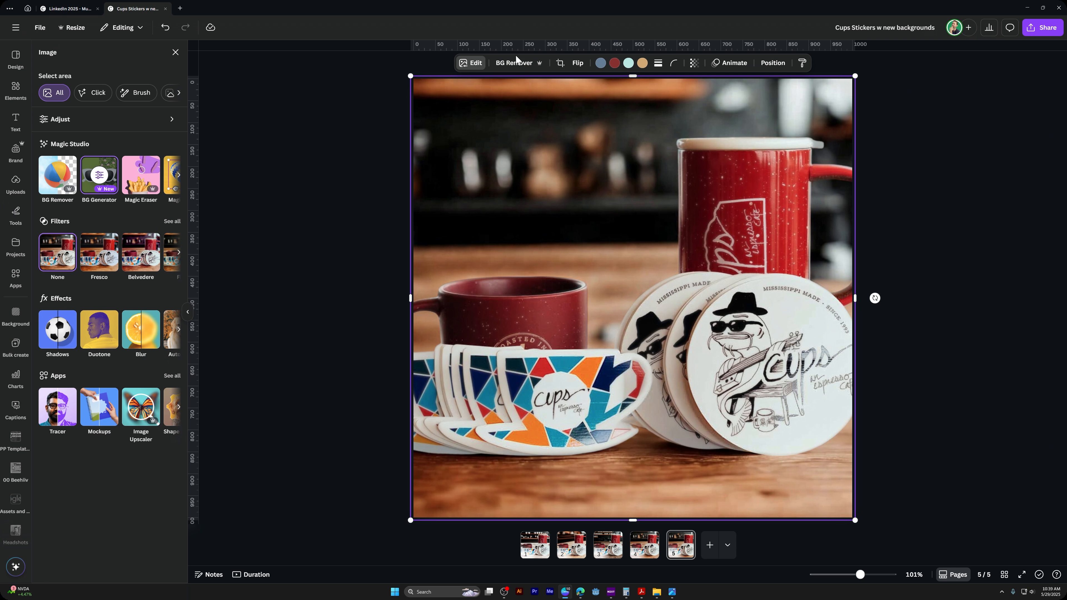
left_click(503, 84)
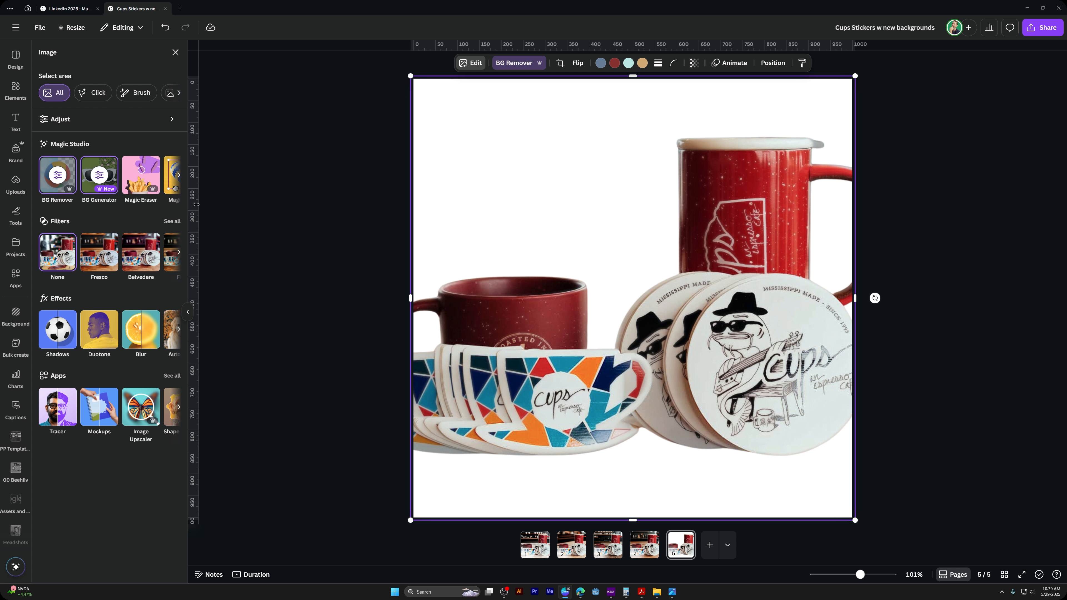
Open Magic Eraser on the page 5 photo and explore its Click and Foreground options for selecting the area to erase
left_click(141, 175)
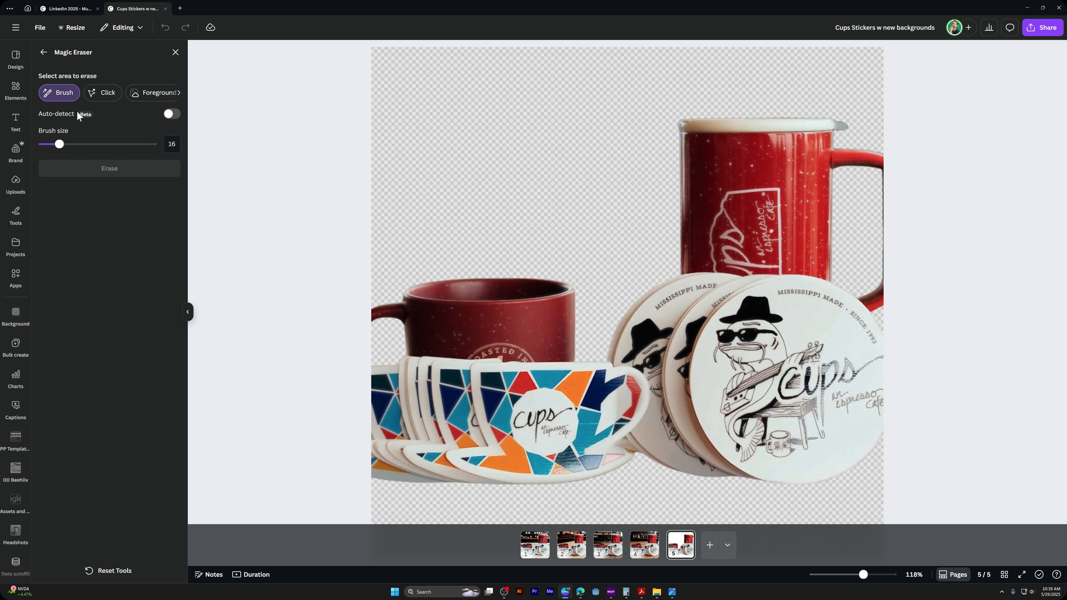
left_click(43, 52)
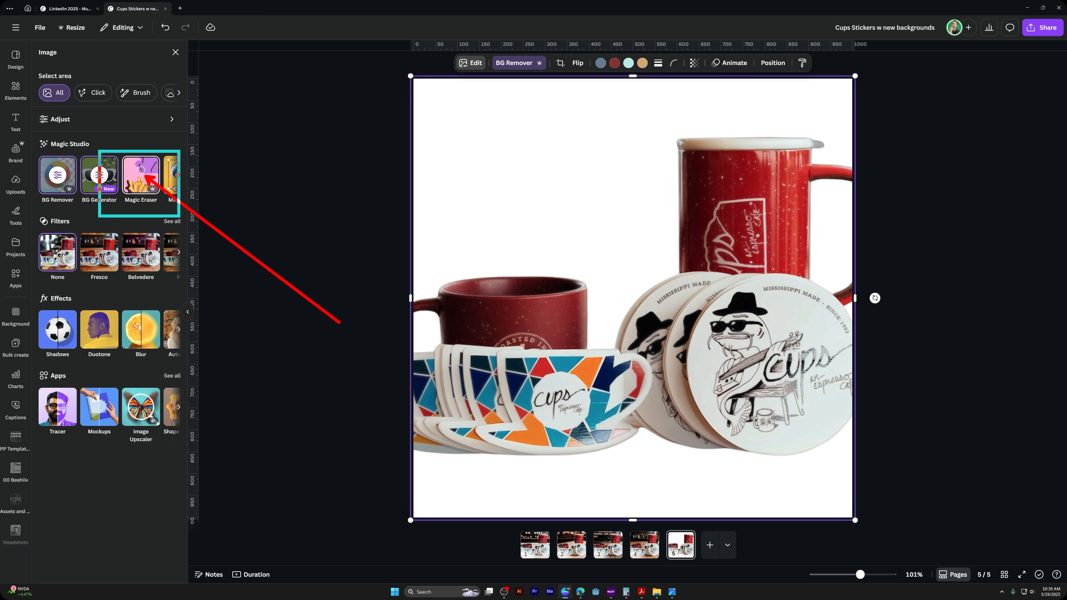
left_click(145, 176)
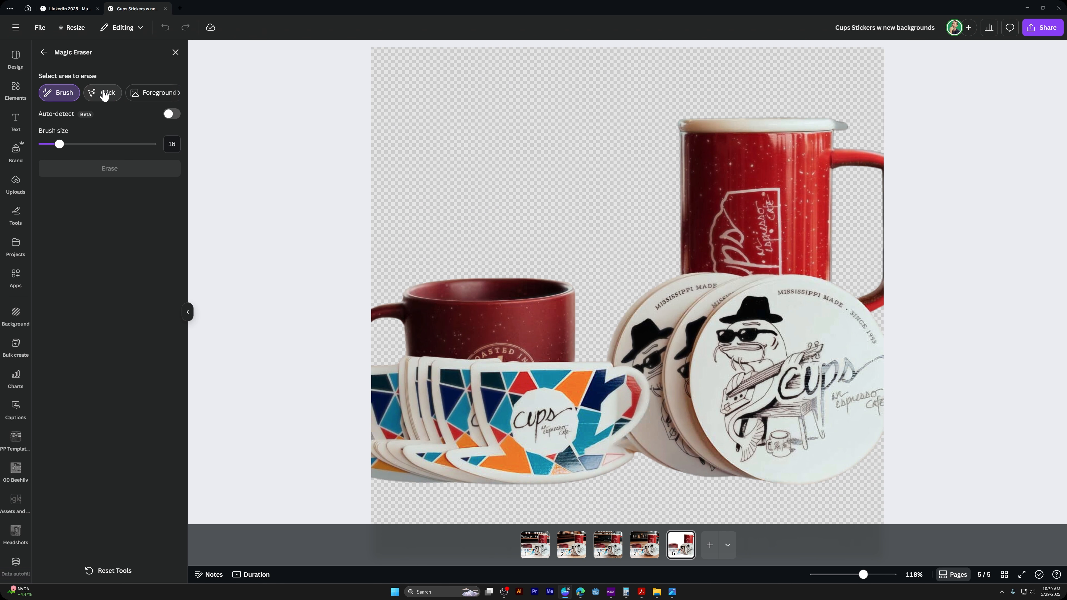
left_click(151, 101)
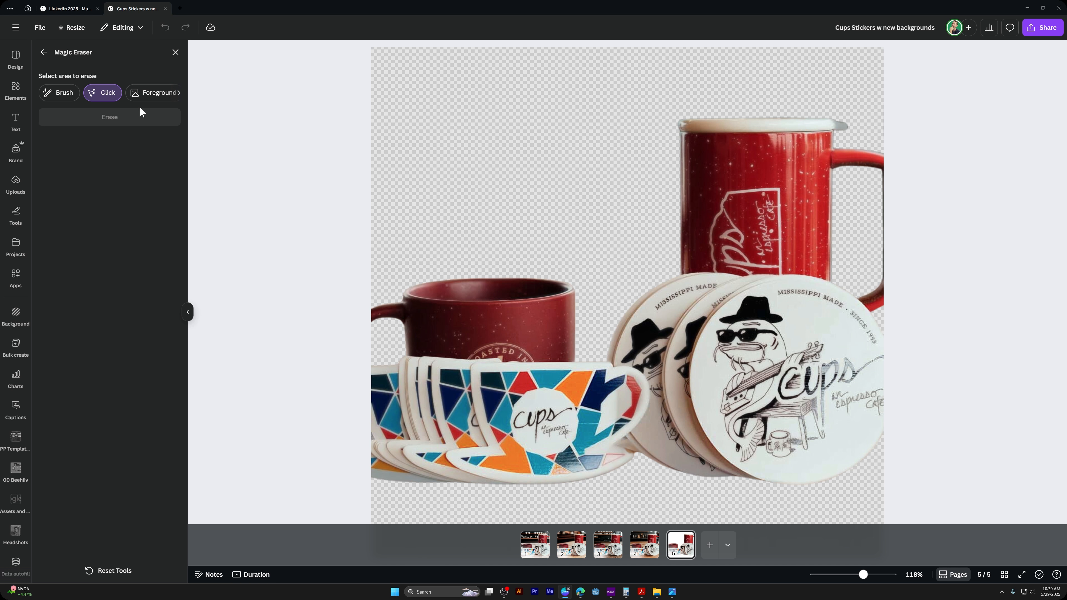
left_click(153, 94)
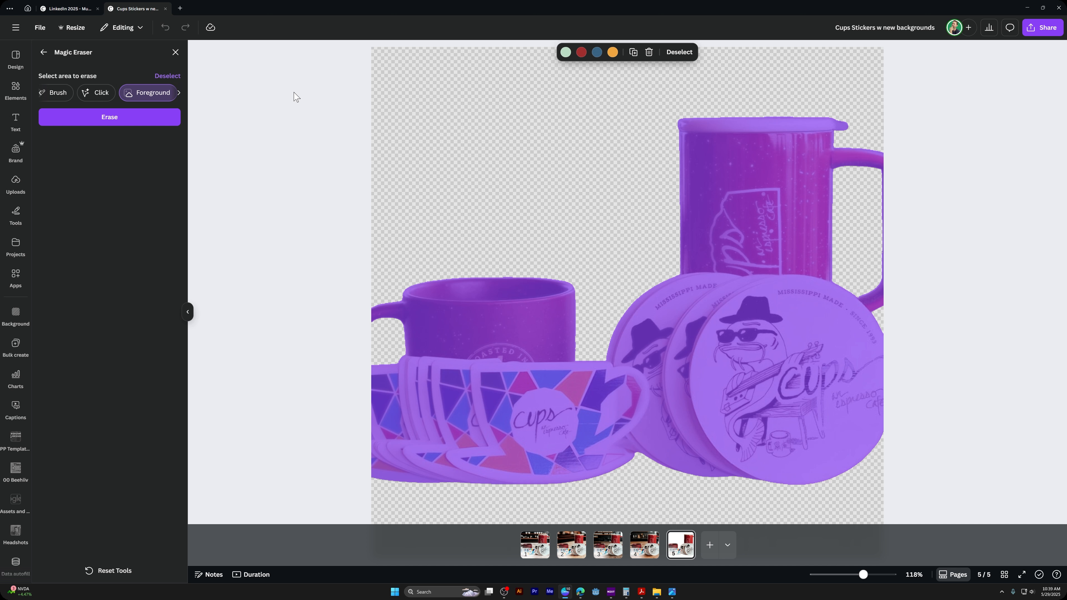
Erase the curved "MISSISSIPPI MADE - SINCE 1993" lettering from the front round coaster using Magic Eraser's Text selection, and close the eraser
left_click(181, 96)
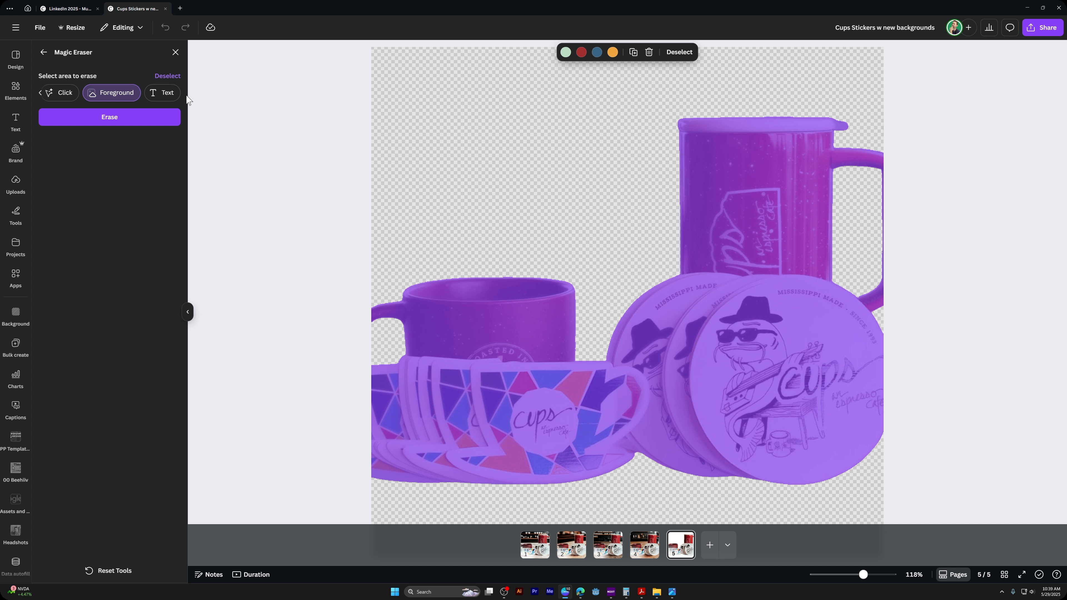
left_click(167, 93)
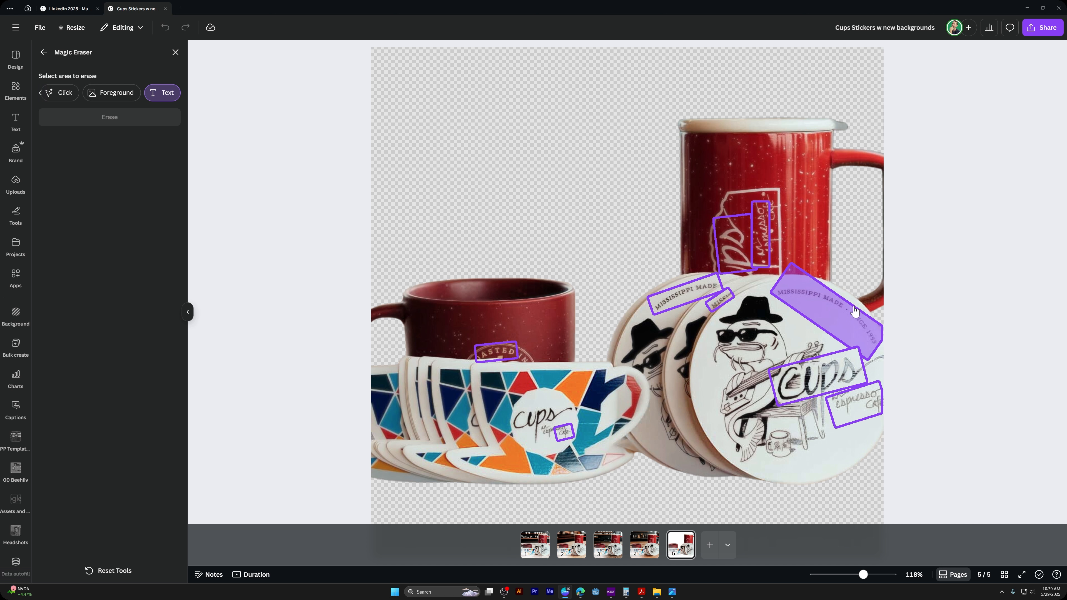
left_click(828, 312)
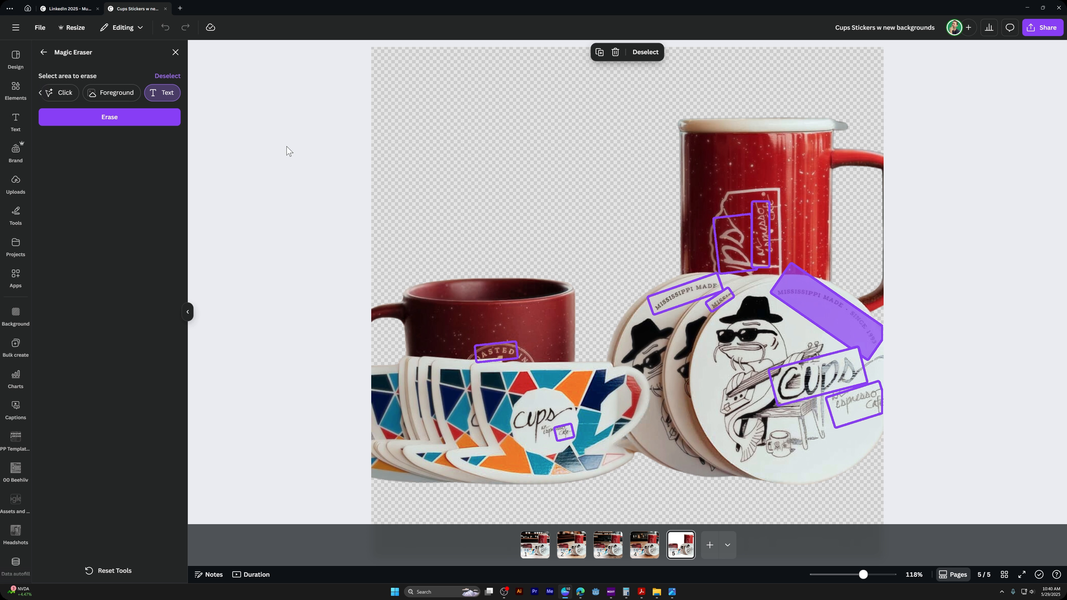
left_click(110, 117)
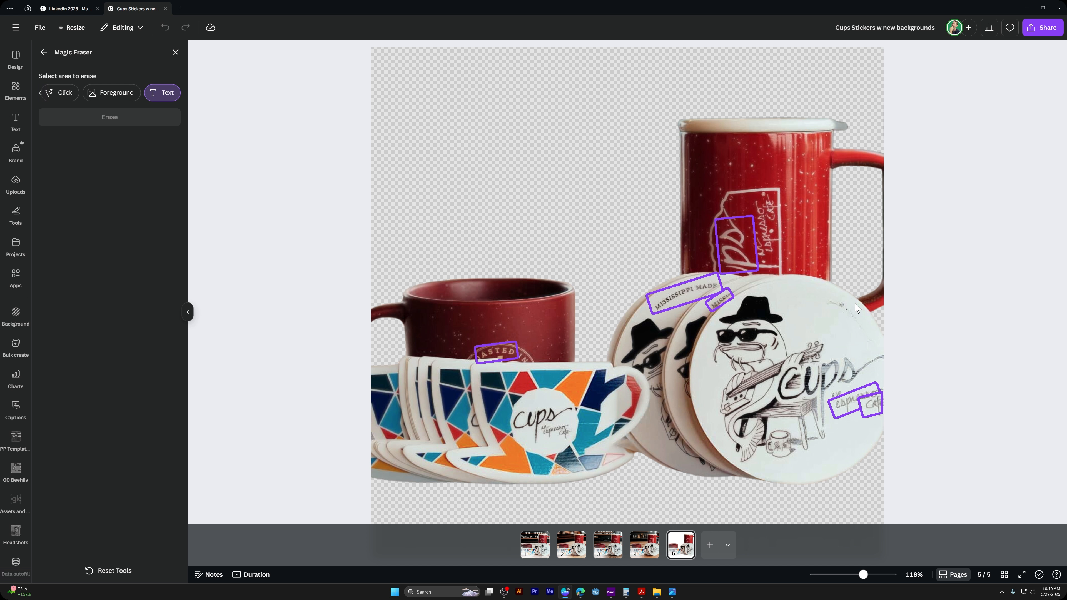
left_click(175, 51)
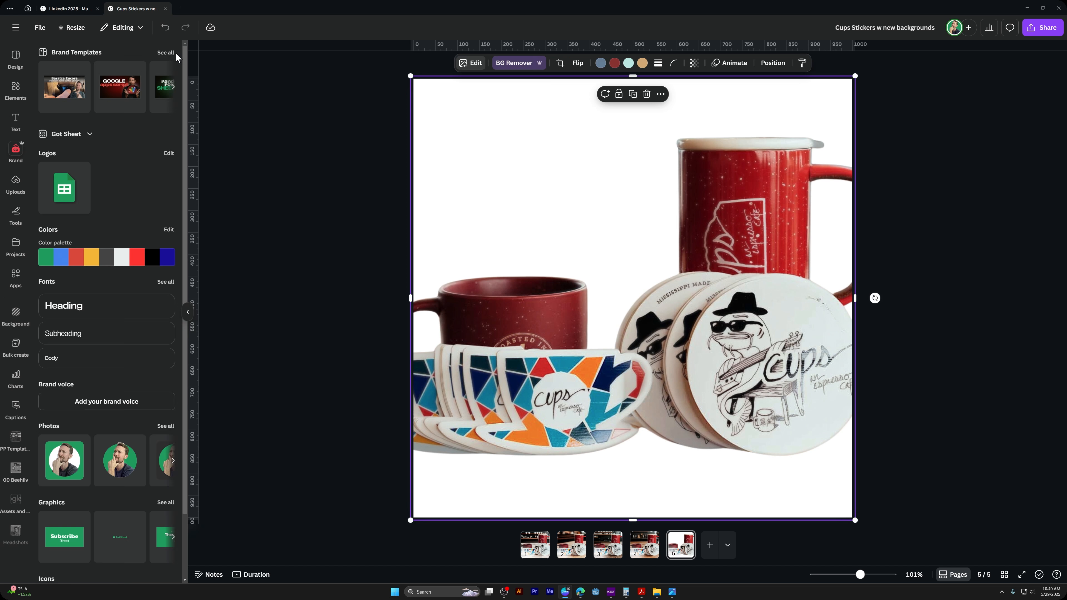